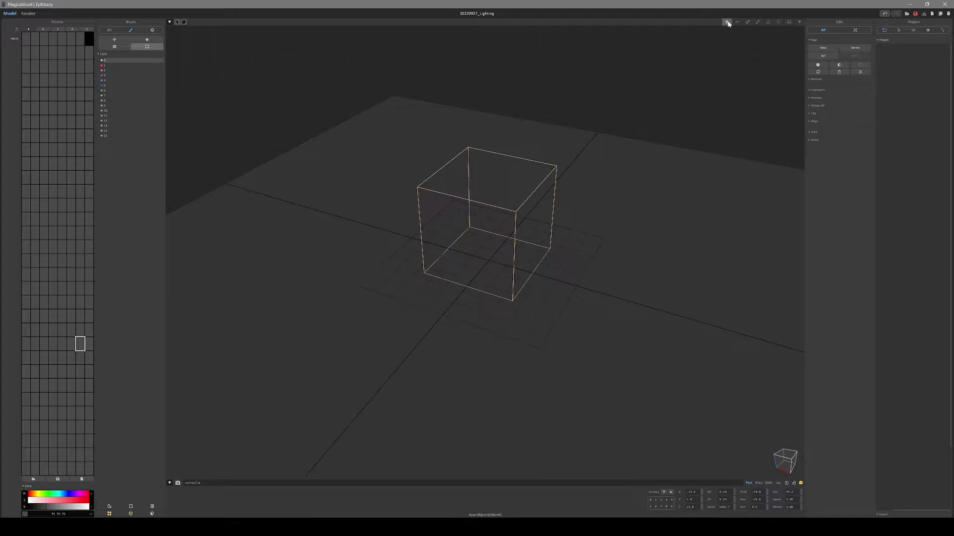
# Add a new small model left of the large box and fill it with an ellipsoid sphere
pyautogui.click(556, 205)
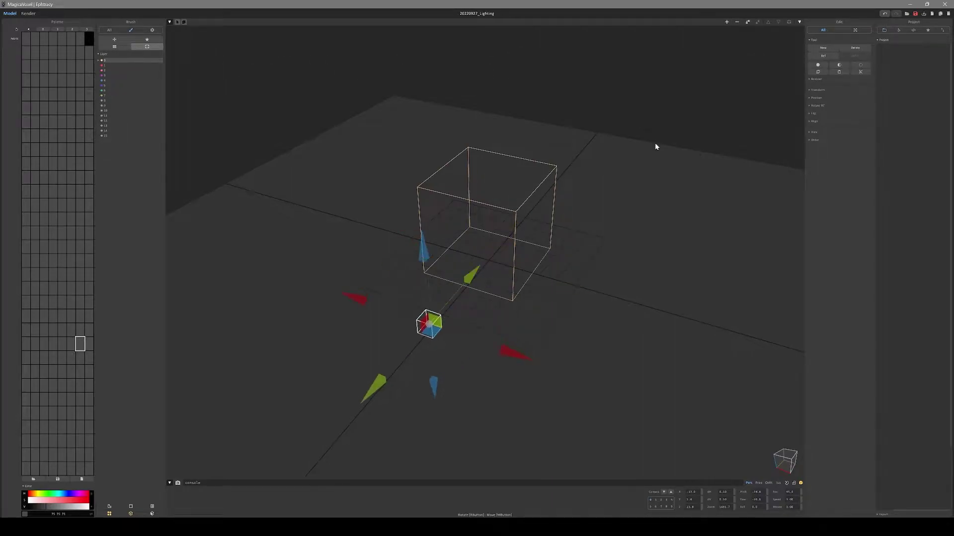
pyautogui.press('Tab')
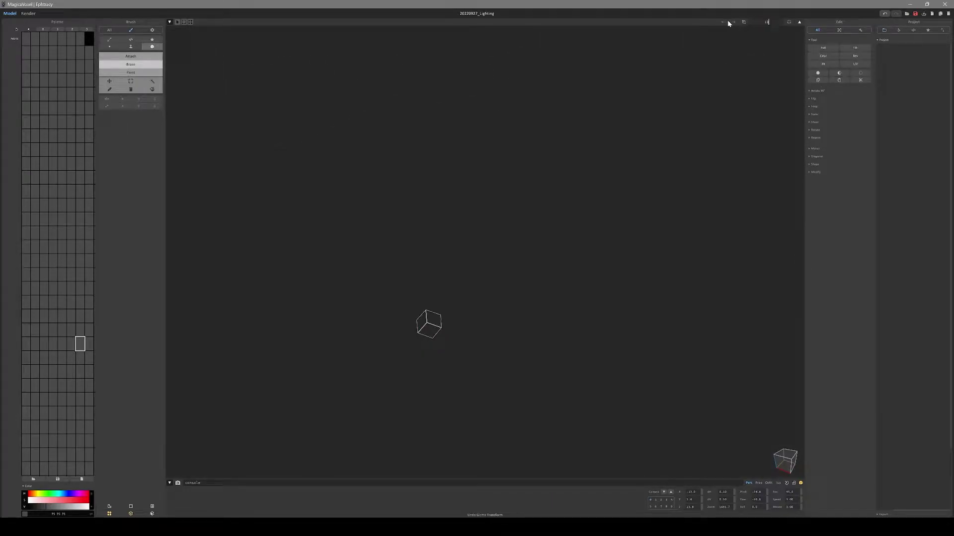
pyautogui.press('Tab')
pyautogui.moveTo(513, 346); pyautogui.dragTo(391, 315)
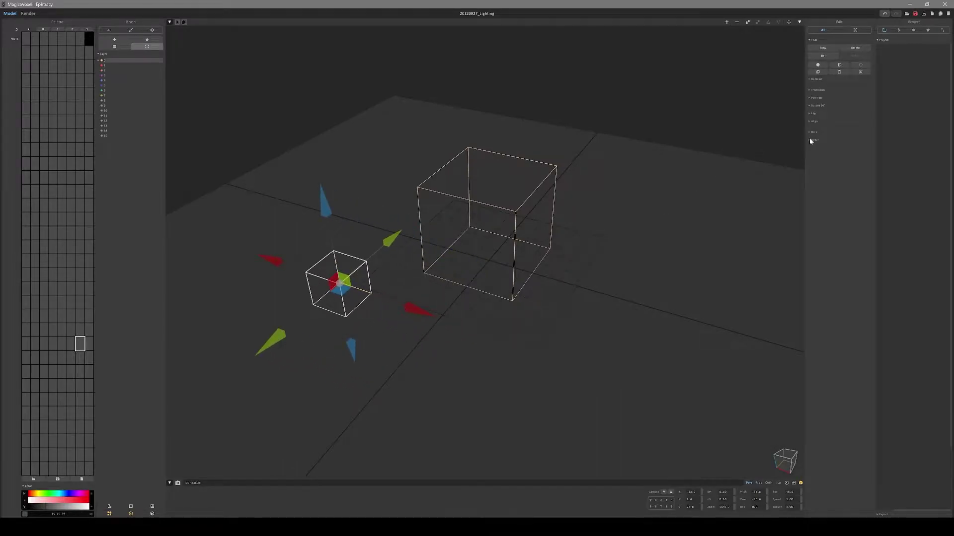
pyautogui.press('Tab')
pyautogui.click(810, 164)
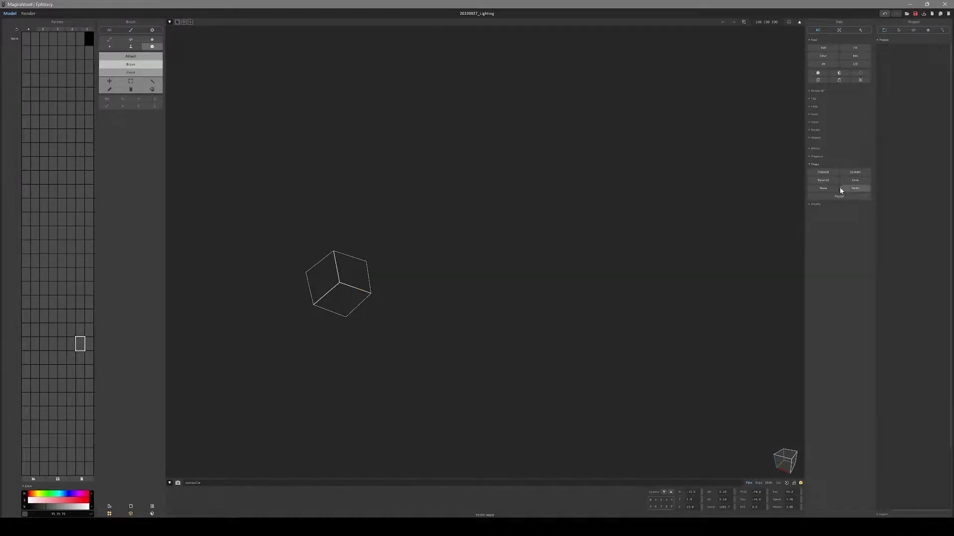
pyautogui.click(825, 172)
pyautogui.press('Tab')
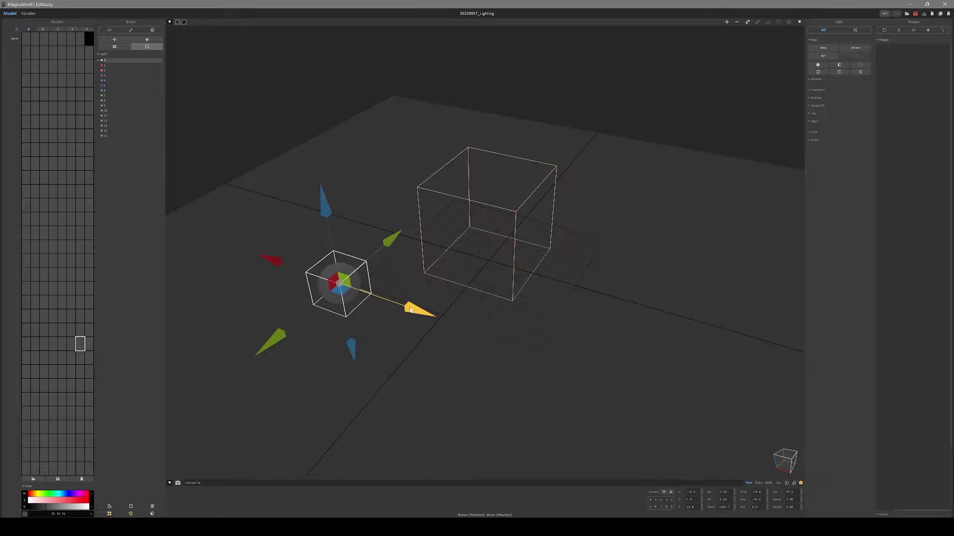
# Duplicate the sphere model to the right and higher, and scale the copy's sphere to 0.5
pyautogui.moveTo(410, 311)
pyautogui.mouseDown()
pyautogui.moveTo(653, 357)
pyautogui.moveTo(653, 181)
pyautogui.mouseUp()
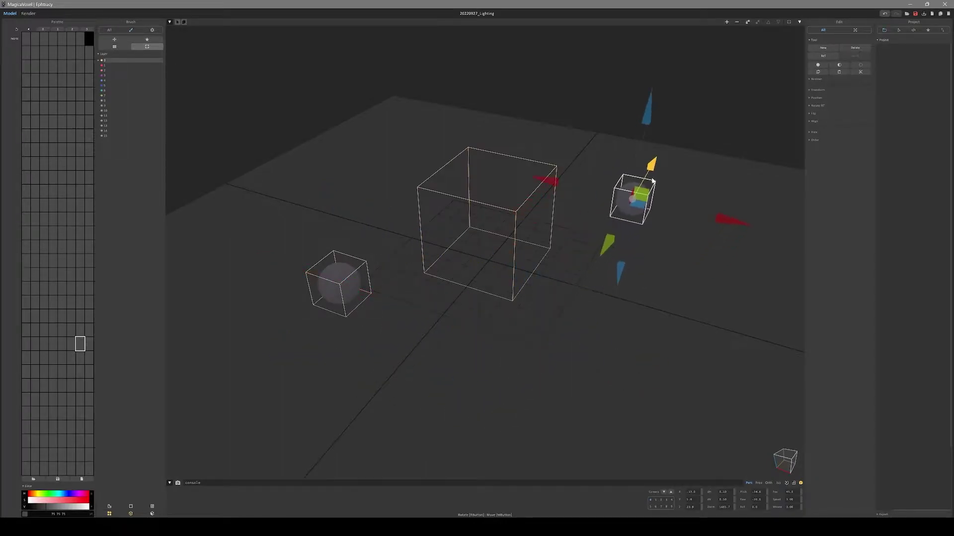
pyautogui.press('Tab')
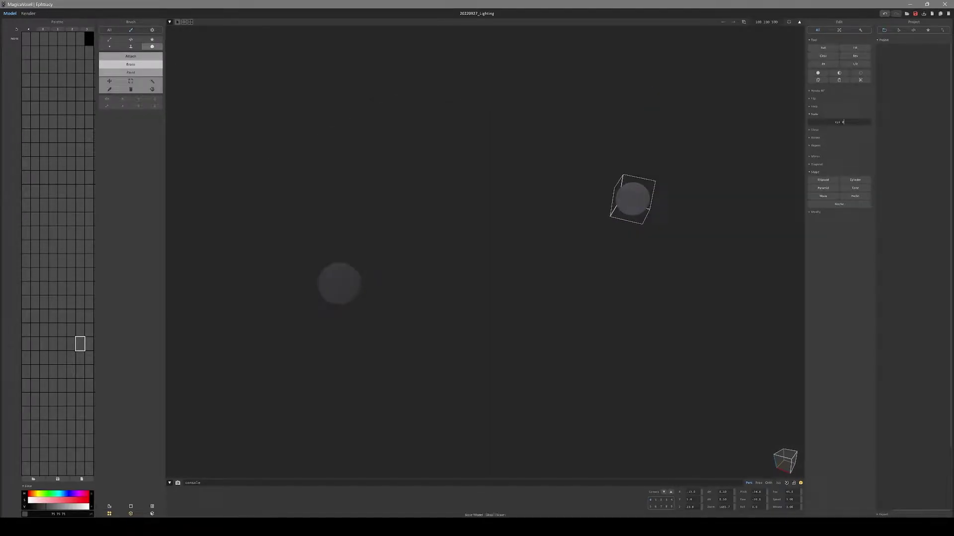
pyautogui.write('.5')
pyautogui.press('Return')
pyautogui.press('Tab')
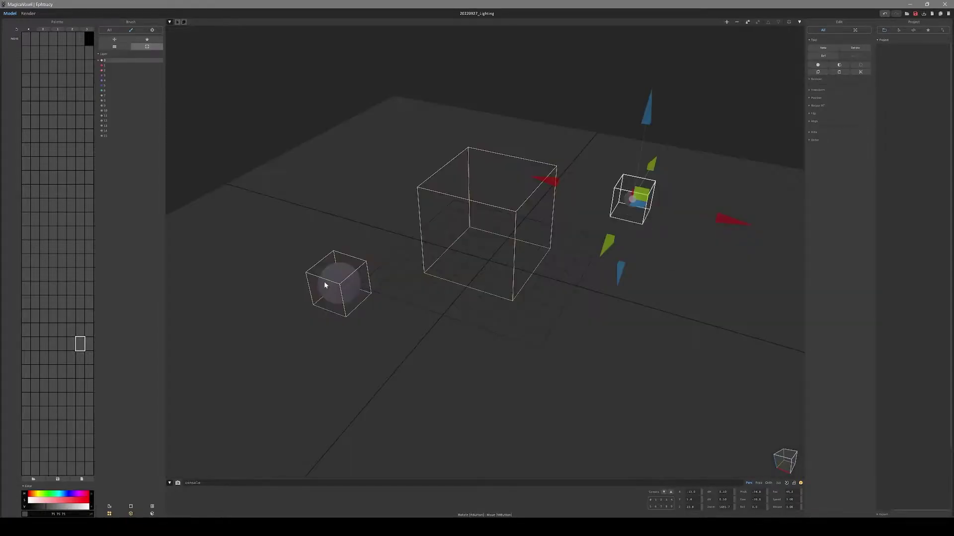
pyautogui.click(326, 282)
# Lift the left sphere high above the ground and push the small sphere farther right
pyautogui.moveTo(420, 311); pyautogui.dragTo(357, 298)
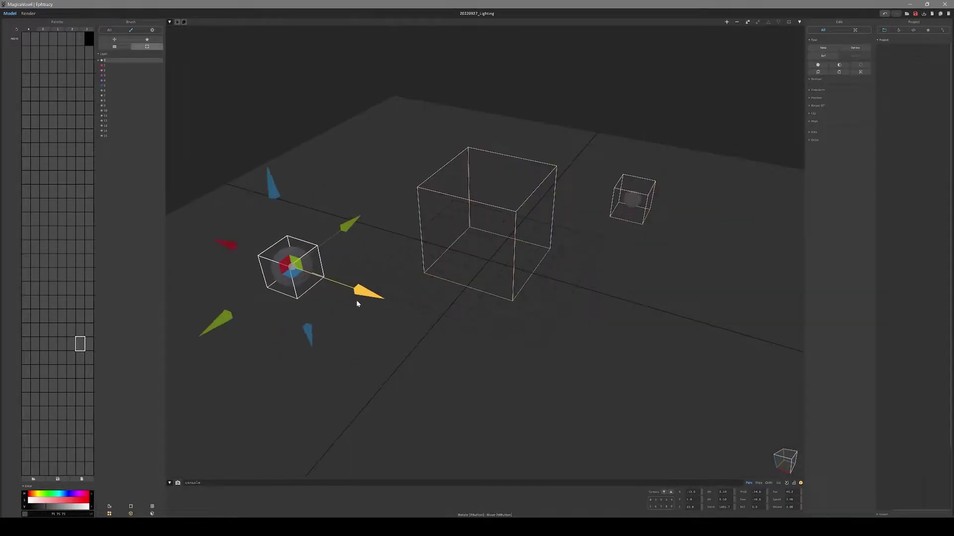
pyautogui.scroll(-2, 323, 258)
pyautogui.moveTo(293, 184); pyautogui.dragTo(281, 65)
pyautogui.click(611, 210)
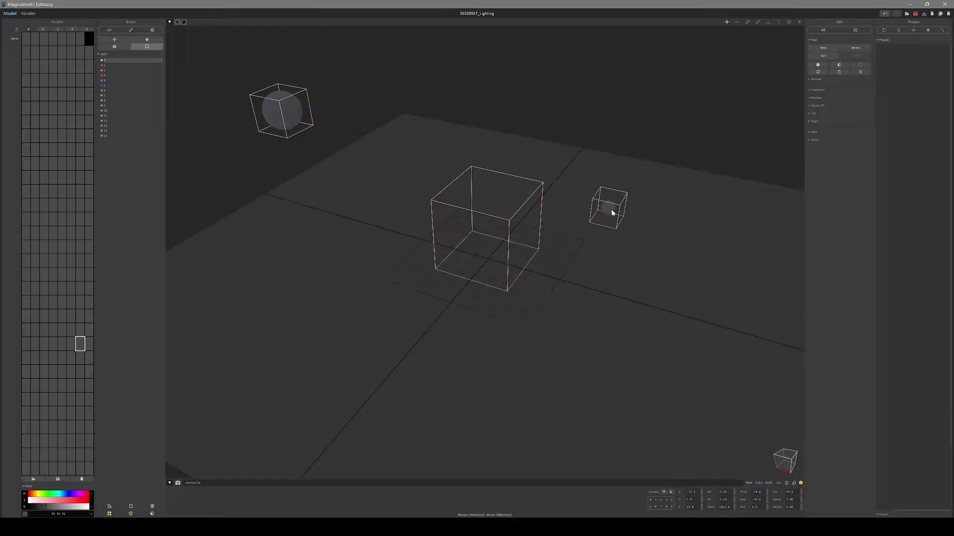
pyautogui.moveTo(611, 209); pyautogui.dragTo(758, 202)
pyautogui.click(758, 199)
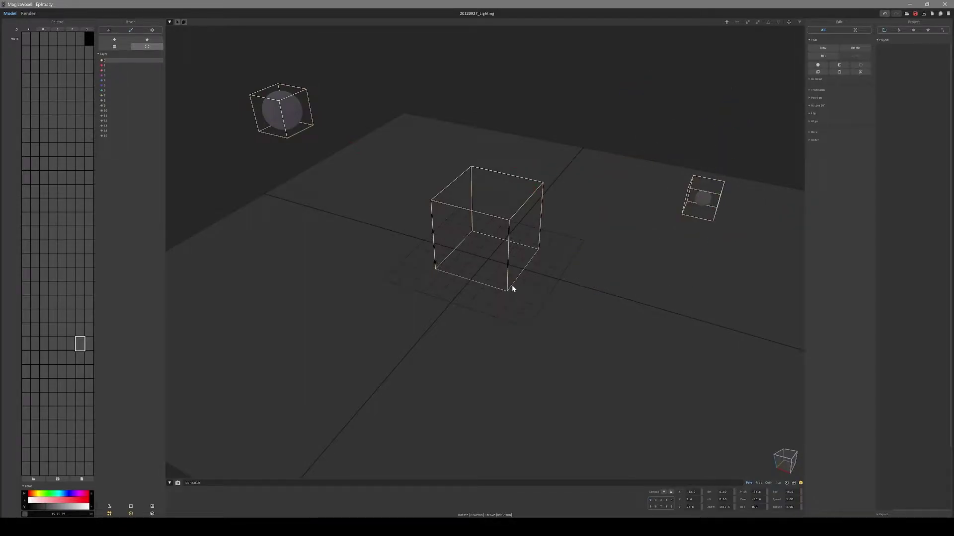
# Raise the central box model upward
pyautogui.click(514, 288)
pyautogui.moveTo(520, 233); pyautogui.dragTo(486, 221)
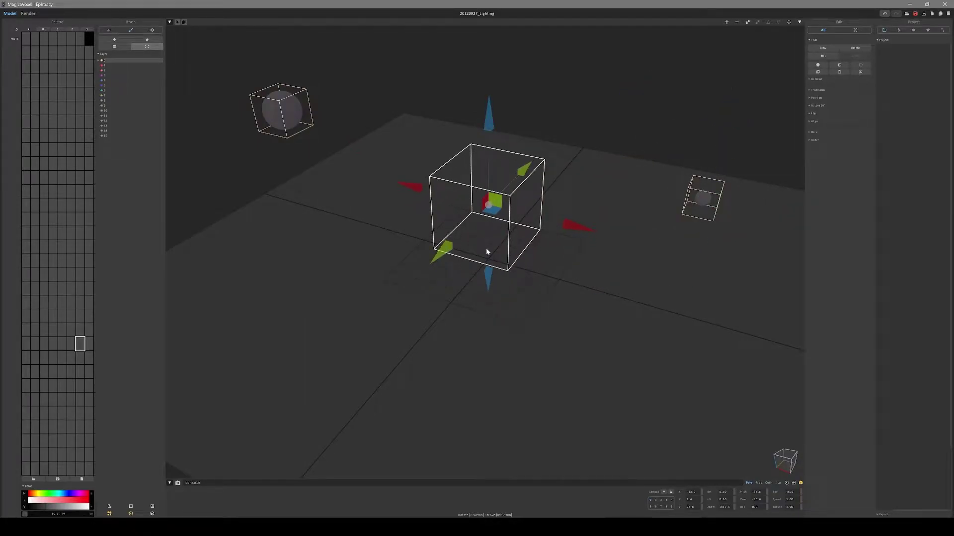
pyautogui.press('Tab')
pyautogui.press('Tab')
pyautogui.click(25, 468)
# Copy the yellow palette colour into the slot above it
pyautogui.press('Up')
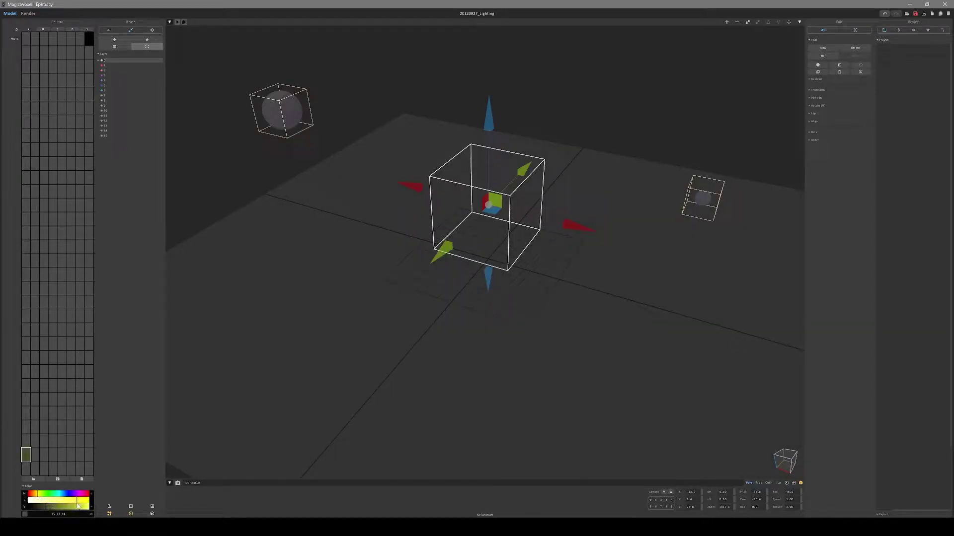
pyautogui.rightClick(27, 458)
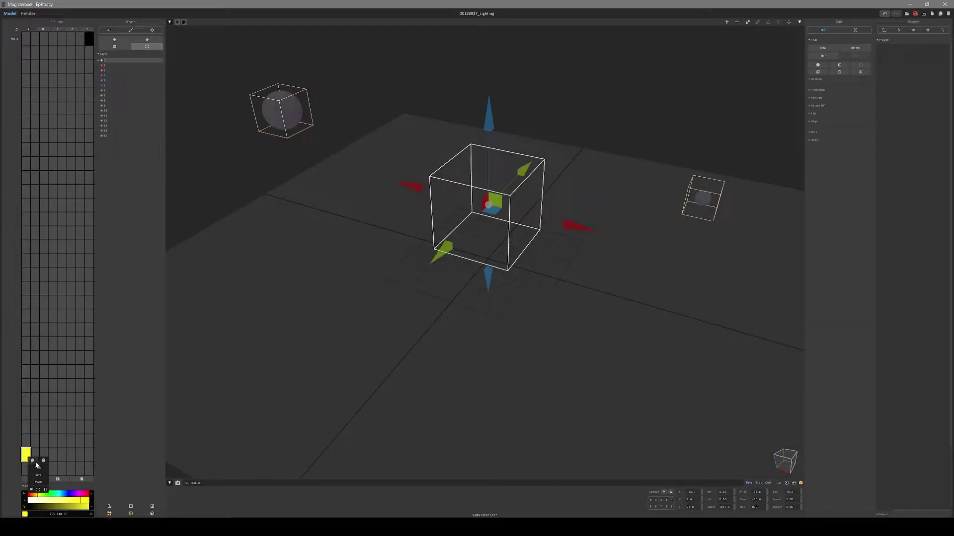
pyautogui.click(33, 460)
pyautogui.click(26, 441)
pyautogui.hotkey('ctrl', 'v')
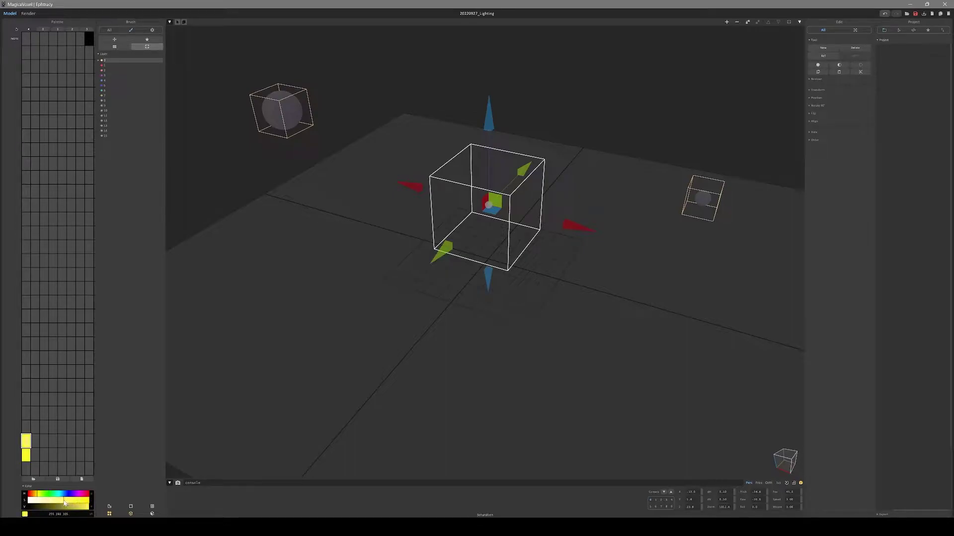
# Paint the large sphere solid yellow and the small sphere pale cream
pyautogui.click(245, 318)
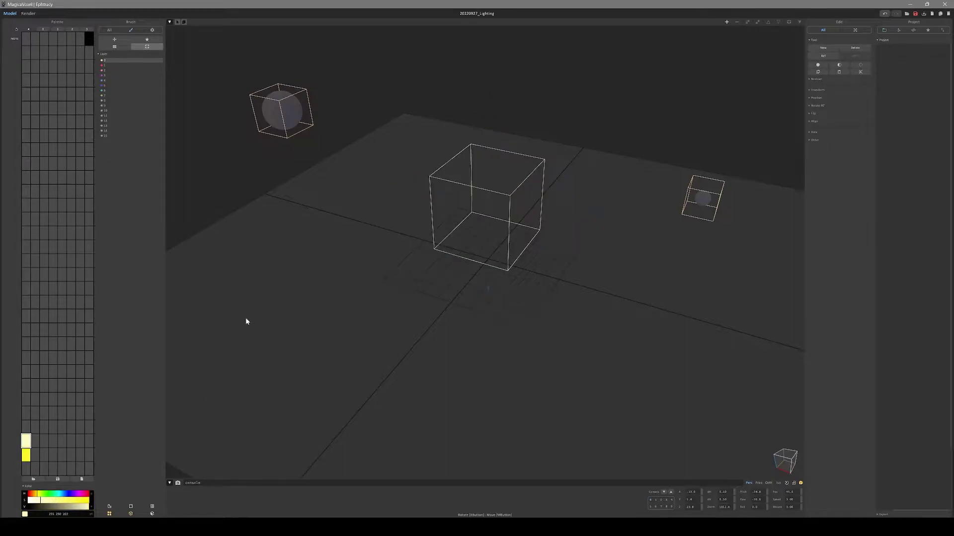
pyautogui.click(31, 458)
pyautogui.press('Tab')
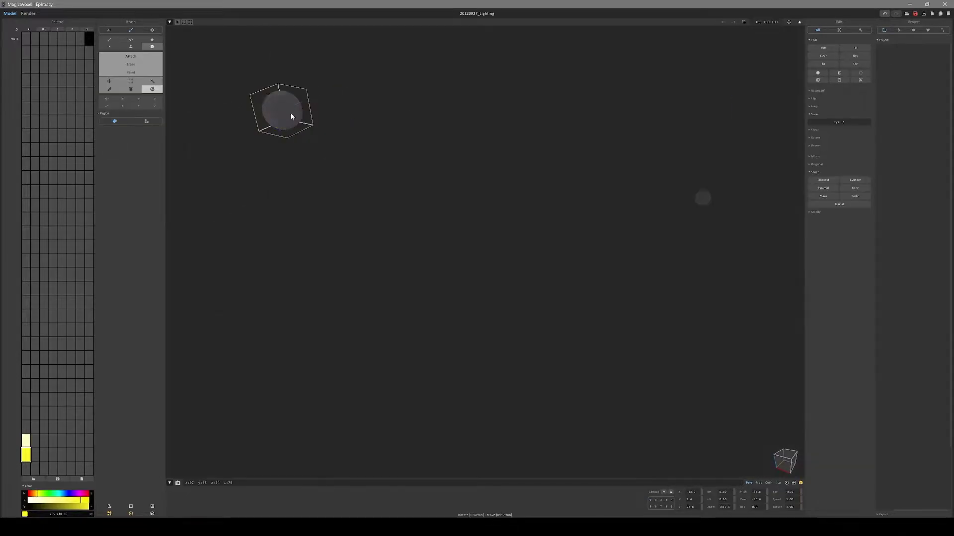
pyautogui.click(291, 112)
pyautogui.press('Tab')
pyautogui.click(26, 441)
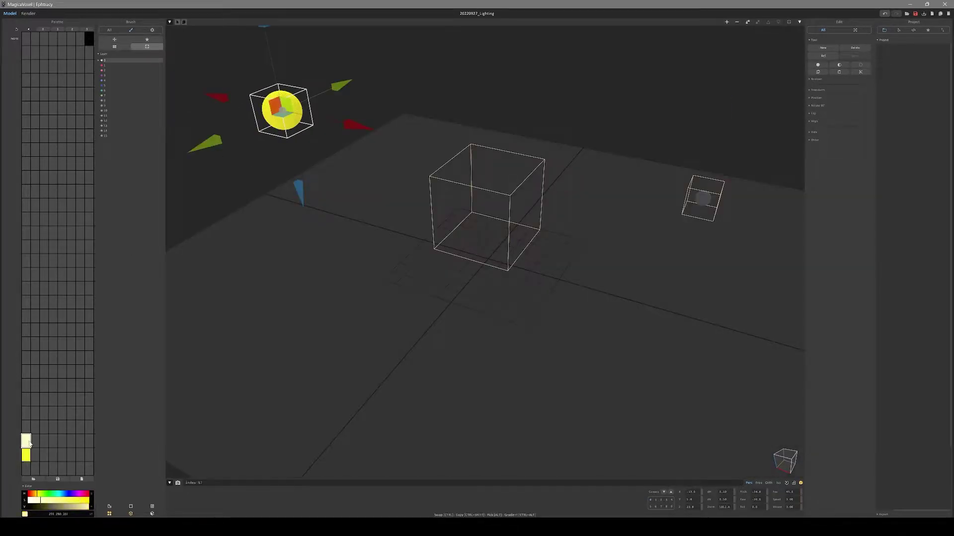
pyautogui.press('Tab')
pyautogui.press('Tab')
pyautogui.press('Tab')
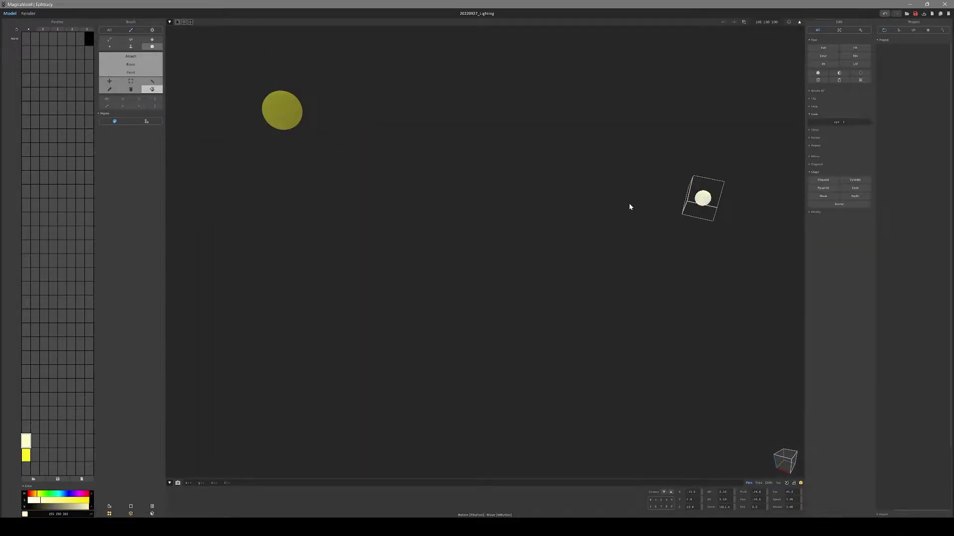
pyautogui.press('Tab')
pyautogui.press('Tab')
pyautogui.click(28, 13)
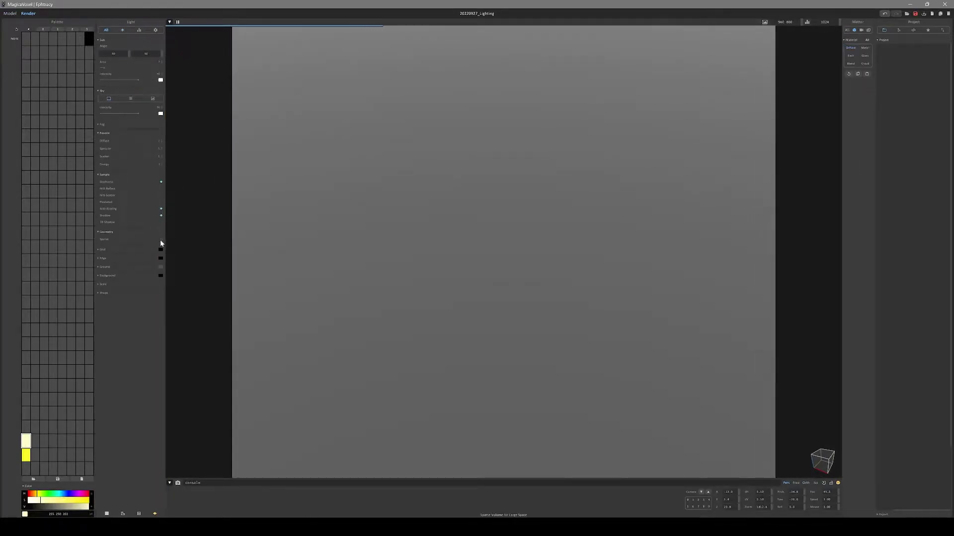
# Enable sparse geometry, make the yellow material emissive, minimise the sky light and set the ground cyan
pyautogui.click(161, 240)
pyautogui.click(299, 106)
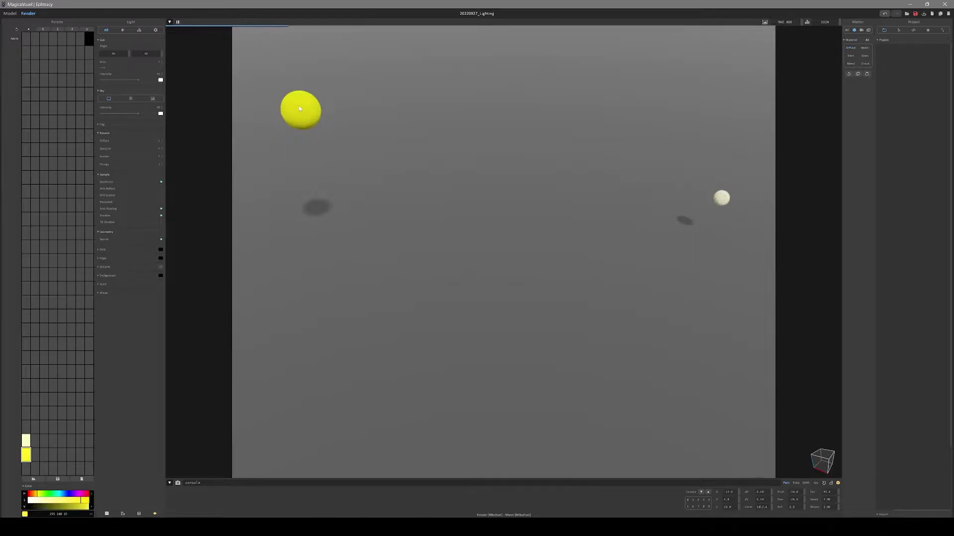
pyautogui.click(822, 56)
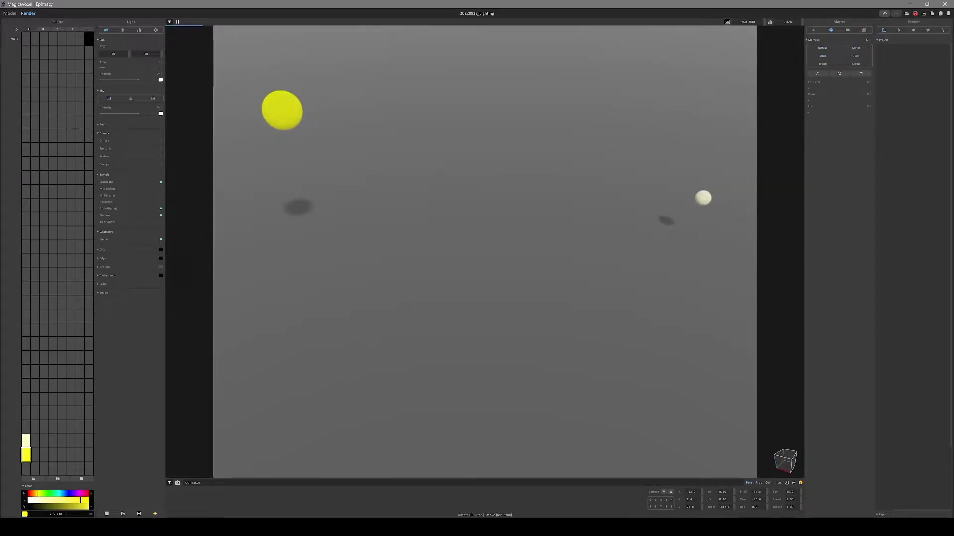
pyautogui.moveTo(133, 114); pyautogui.dragTo(100, 113)
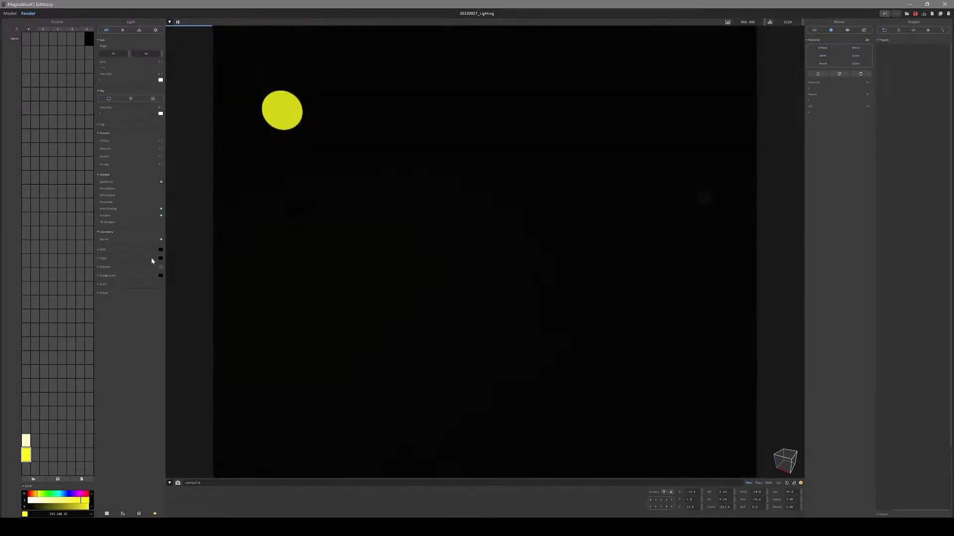
pyautogui.click(160, 268)
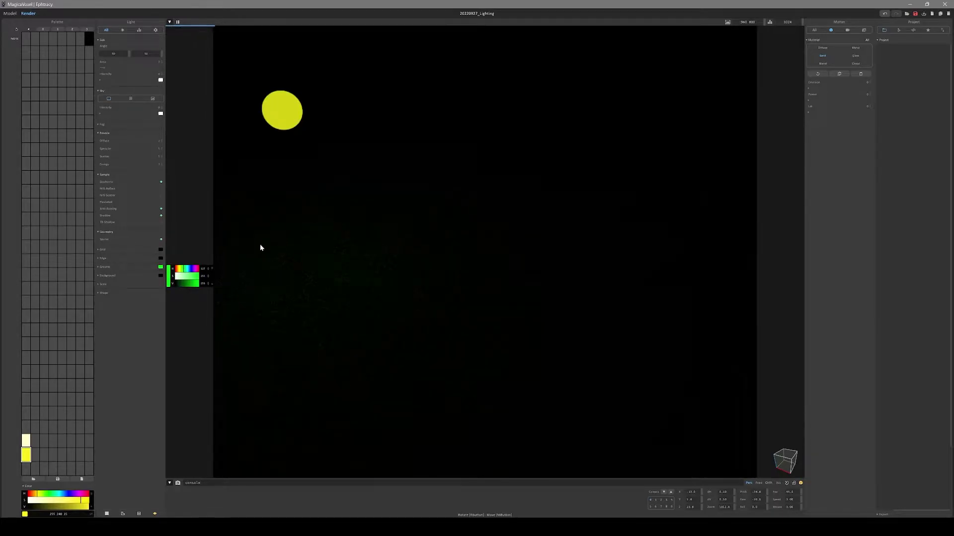
pyautogui.click(188, 271)
pyautogui.click(279, 232)
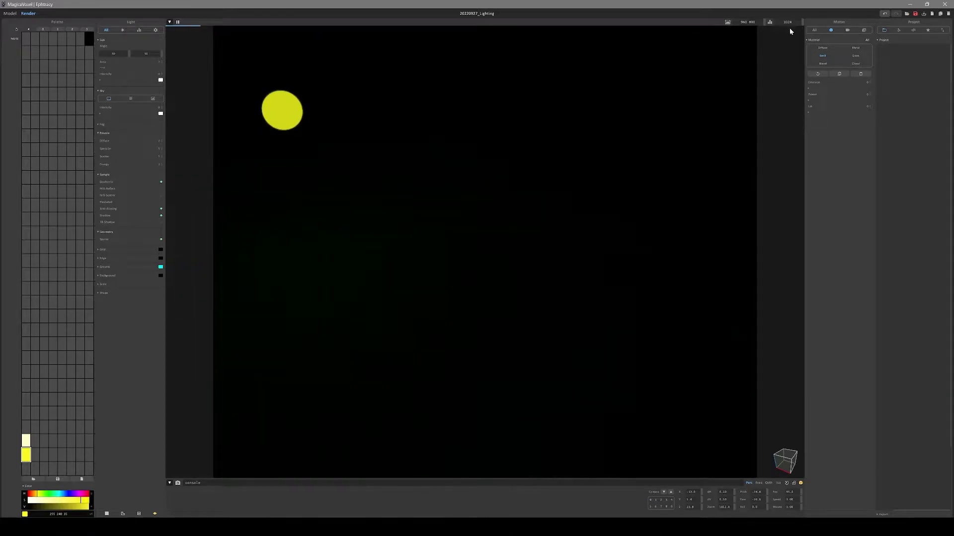
# Raise Emission and Power for both the yellow and pale sphere materials
pyautogui.click(832, 87)
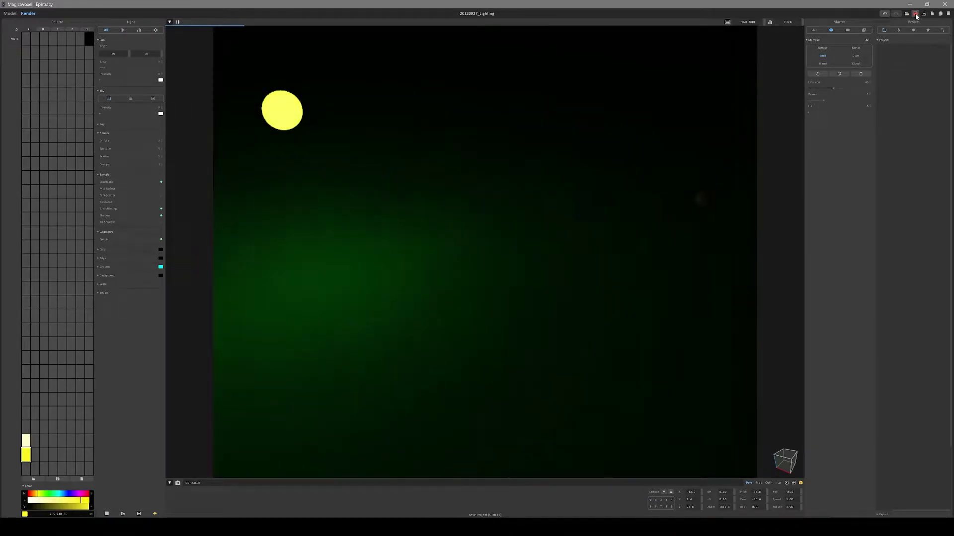
pyautogui.click(704, 198)
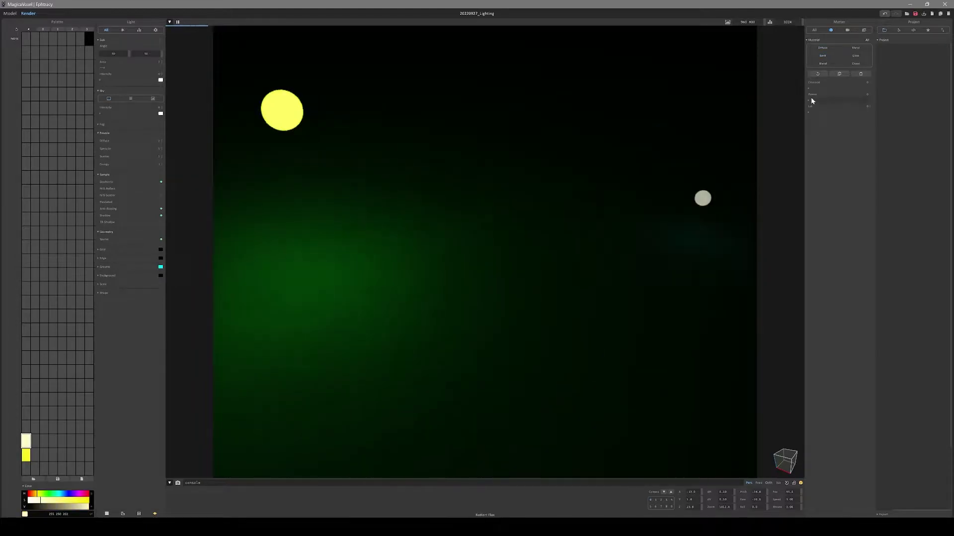
pyautogui.click(815, 100)
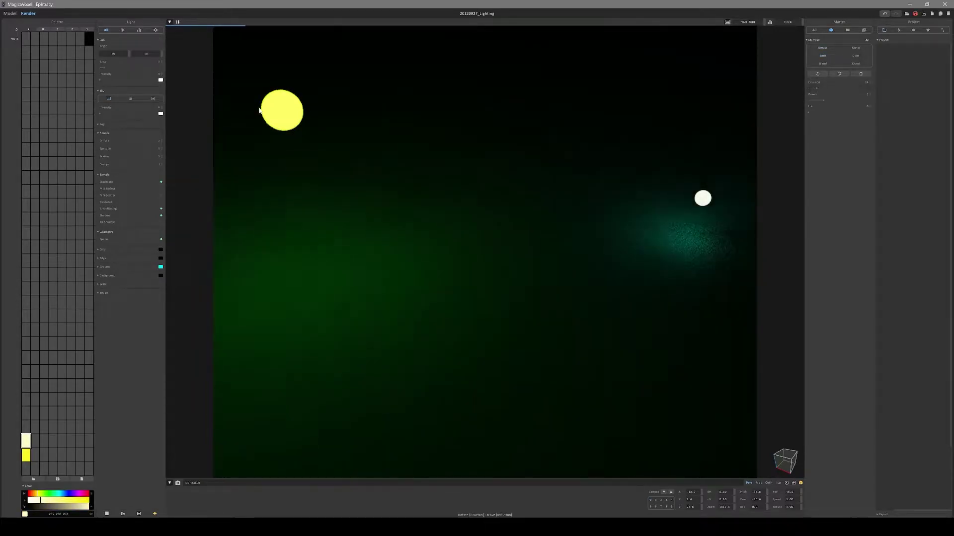
pyautogui.click(287, 111)
pyautogui.click(831, 100)
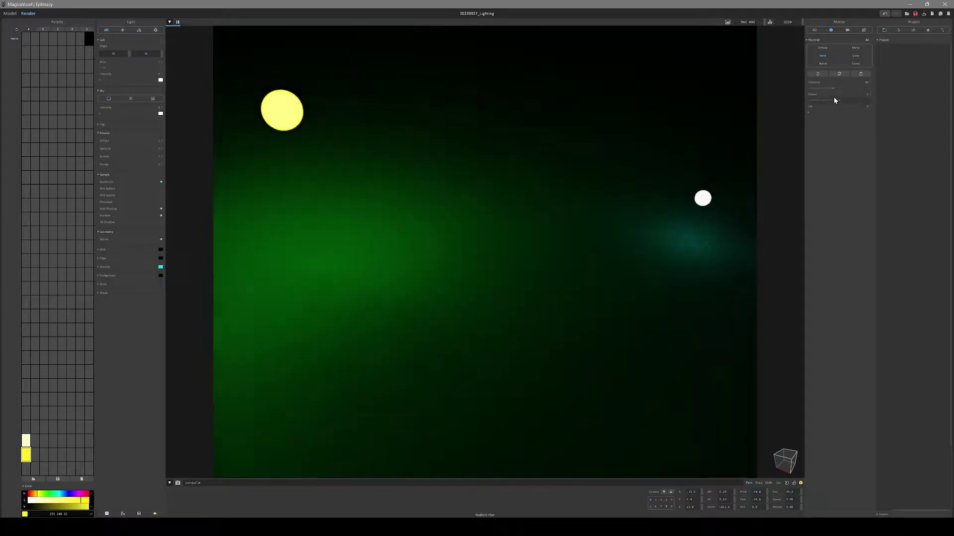
pyautogui.click(711, 202)
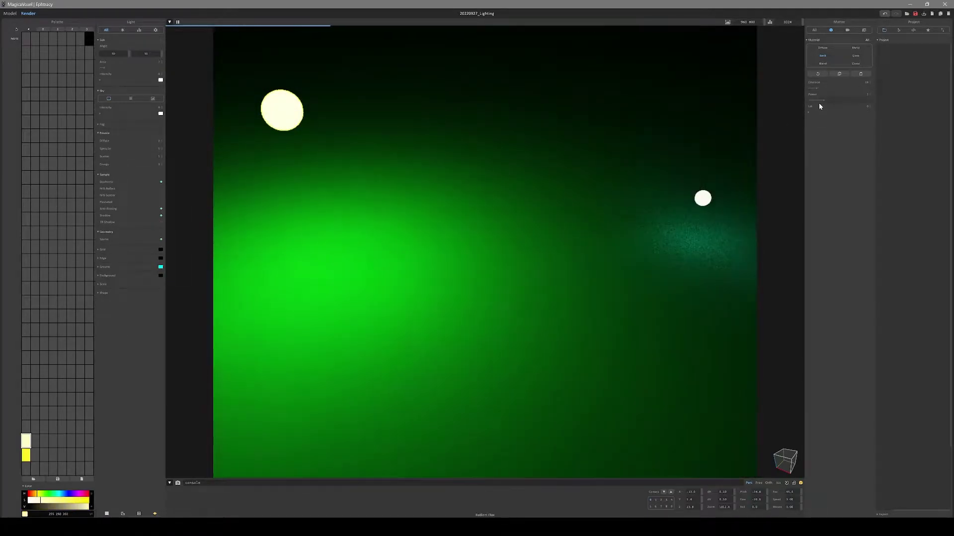
pyautogui.click(820, 100)
pyautogui.click(842, 88)
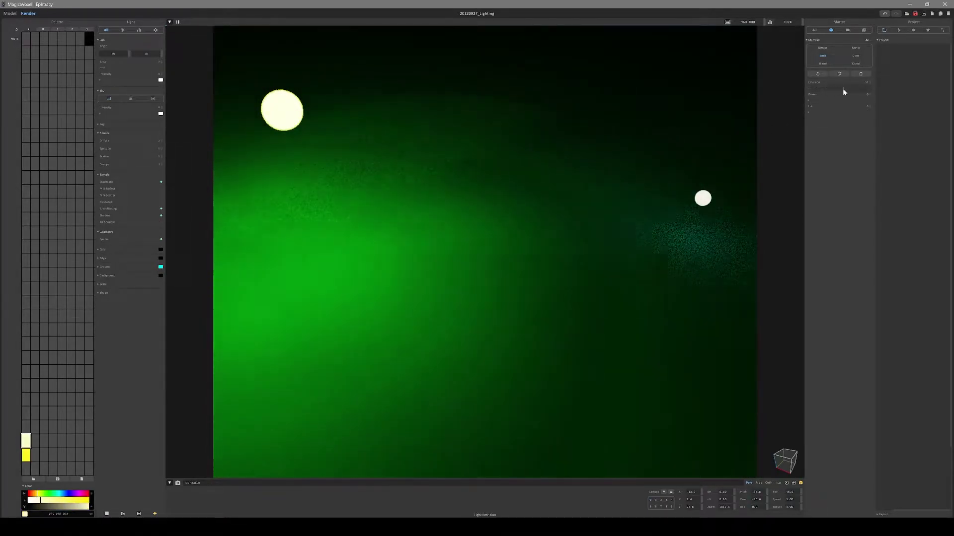
pyautogui.scroll(-5, 534, 230)
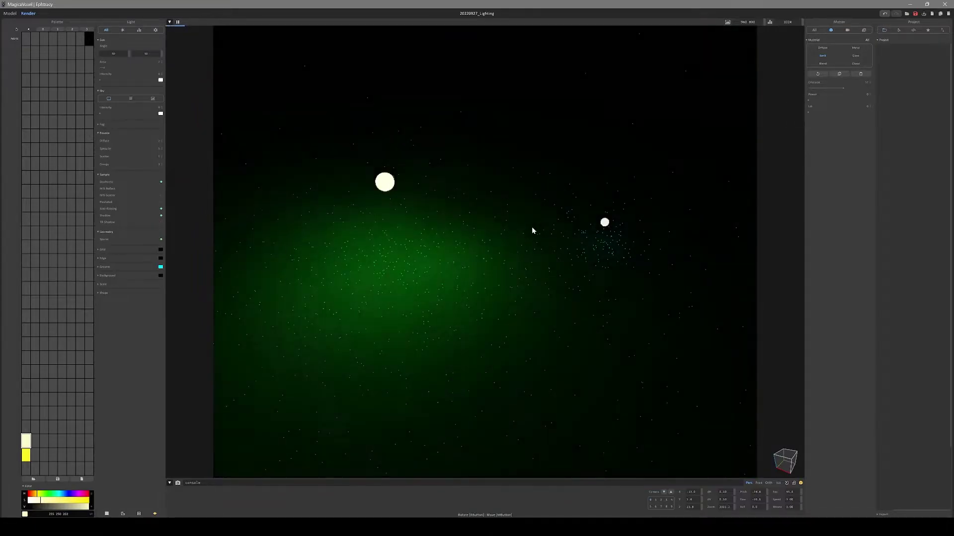
pyautogui.scroll(3, 483, 225)
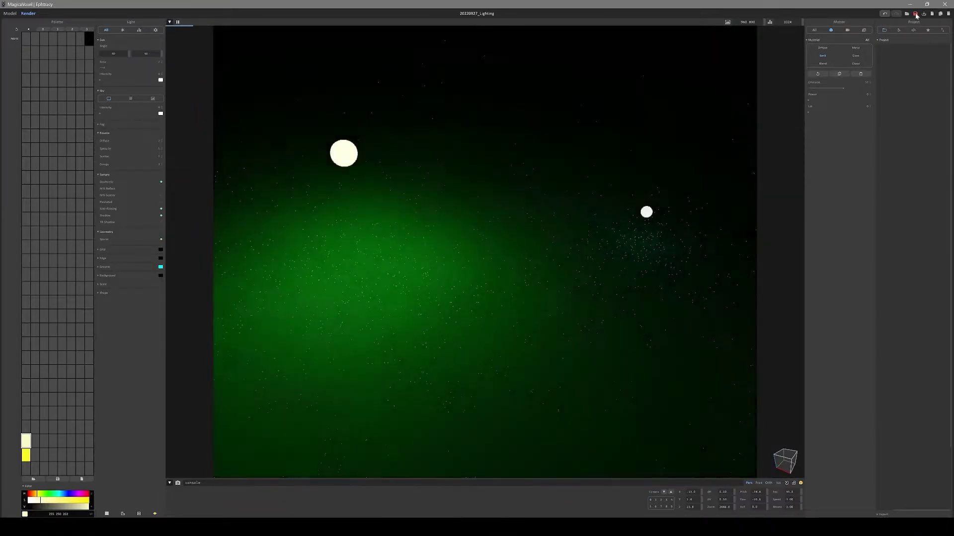
pyautogui.press('Tab')
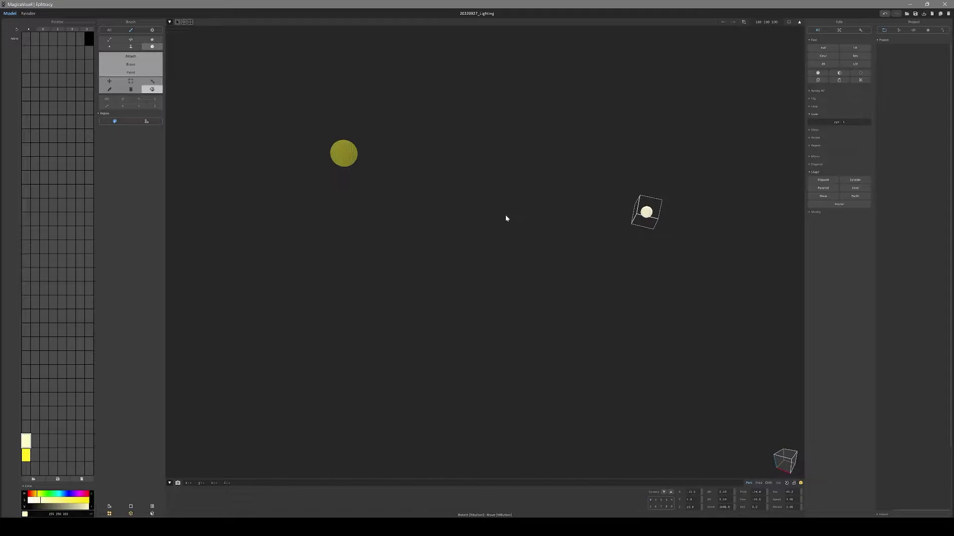
# Open the floor model for editing and create a light-green palette colour
pyautogui.press('Tab')
pyautogui.scroll(5, 500, 213)
pyautogui.scroll(3, 500, 214)
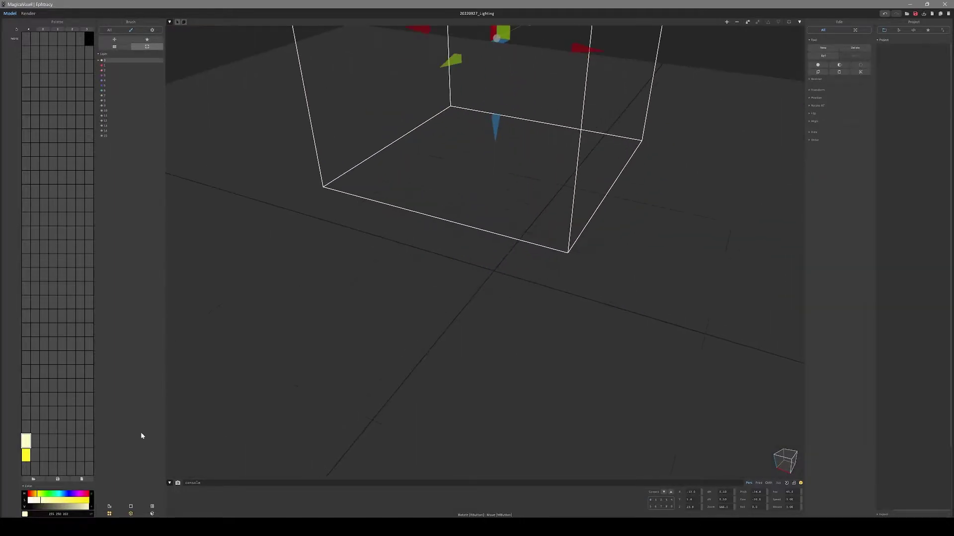
pyautogui.press('Tab')
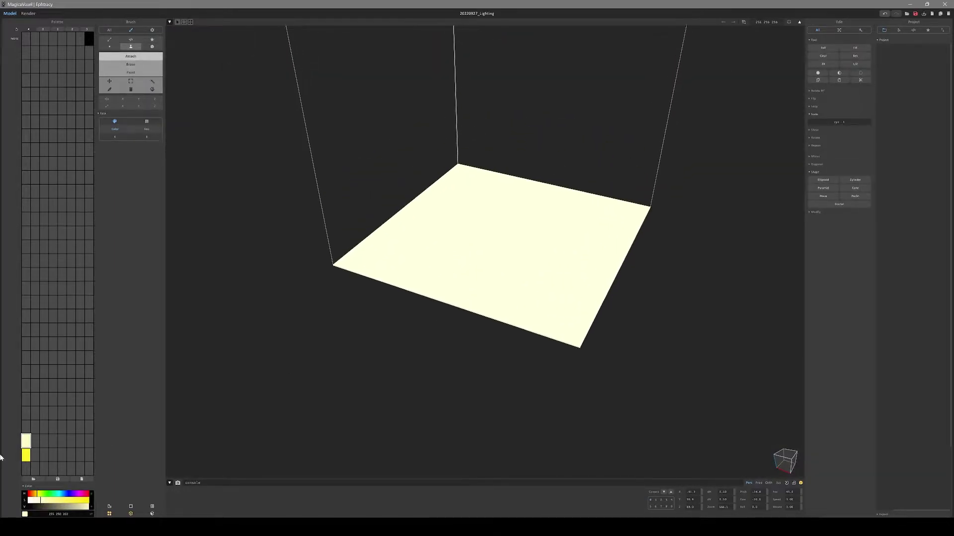
pyautogui.click(25, 468)
pyautogui.click(51, 495)
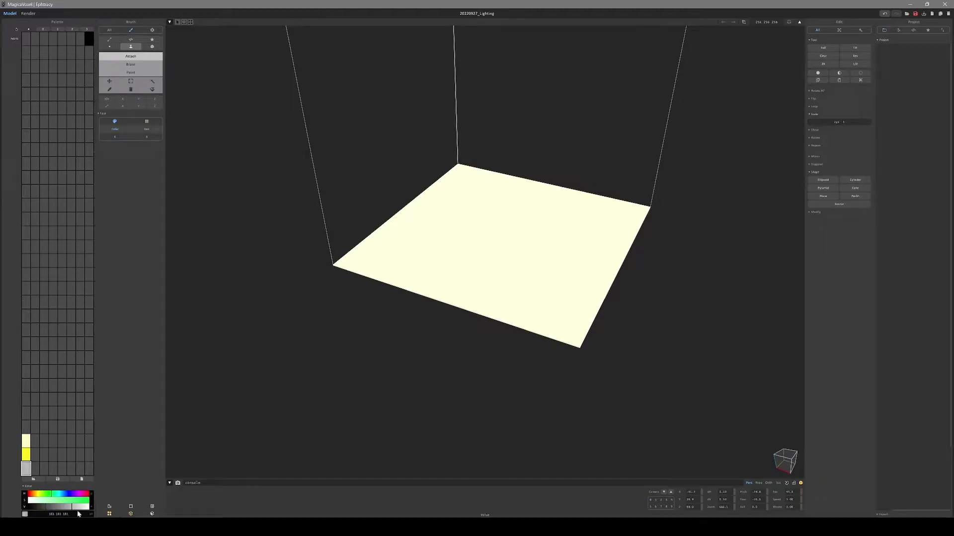
pyautogui.click(88, 507)
pyautogui.click(62, 500)
# Copy the light green into several neighbouring palette slots
pyautogui.keyDown('ctrl'); pyautogui.keyDown('shift'); pyautogui.moveTo(27, 470); pyautogui.dragTo(35, 469); pyautogui.keyUp('shift'); pyautogui.keyUp('ctrl')
pyautogui.rightClick(44, 469)
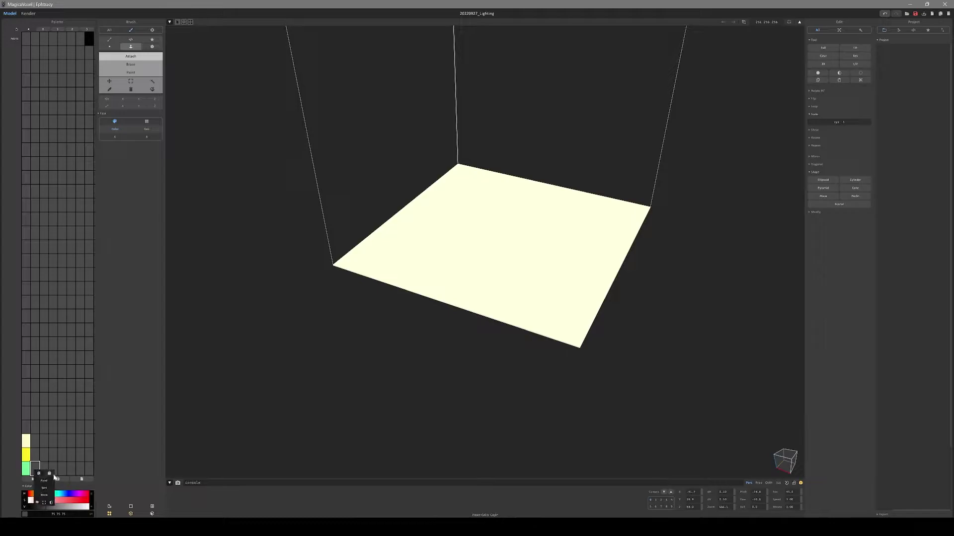
pyautogui.click(53, 475)
pyautogui.rightClick(53, 469)
pyautogui.click(61, 475)
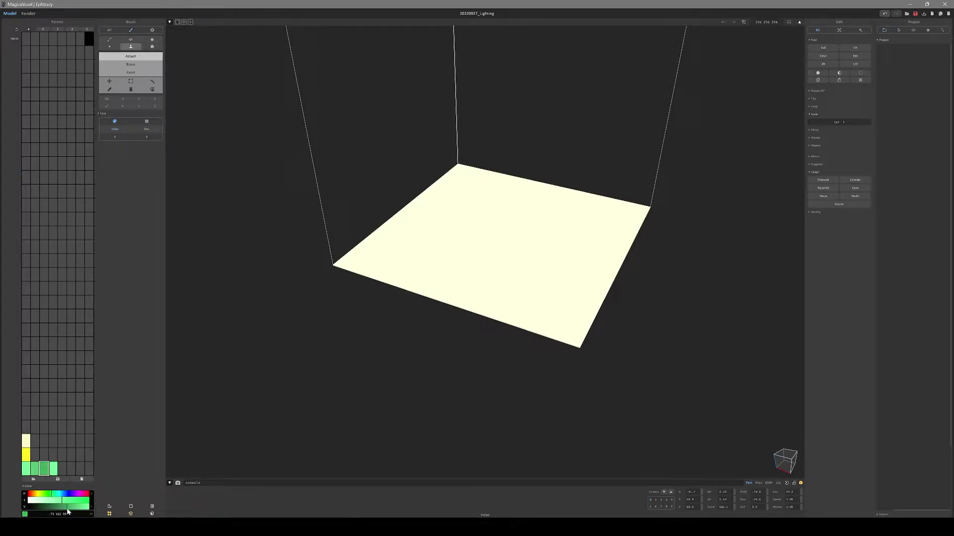
pyautogui.click(52, 470)
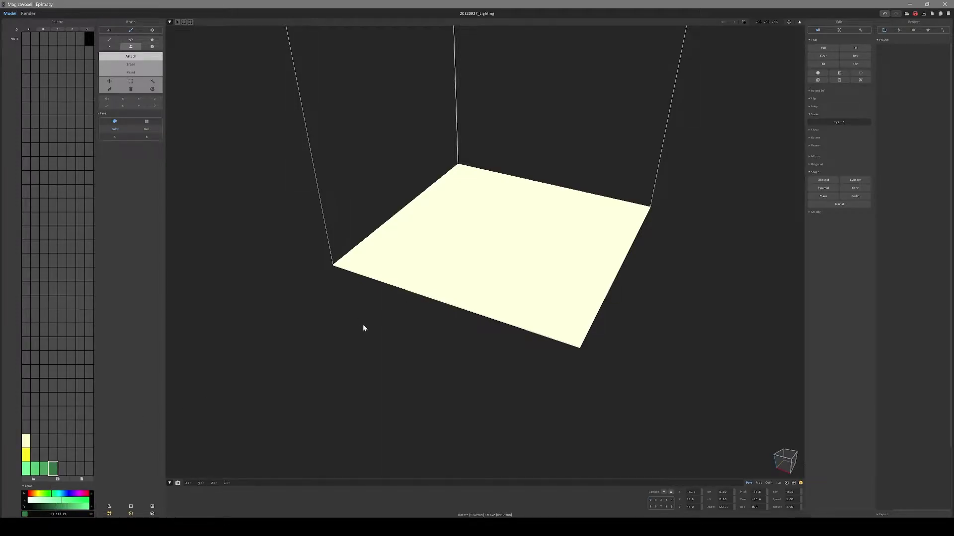
# Paint the floor with a random speckled mix of greens using the Region brush
pyautogui.click(415, 276)
pyautogui.hotkey('ctrl', 'z')
pyautogui.click(153, 82)
pyautogui.moveTo(457, 269); pyautogui.dragTo(445, 285, button='middle')
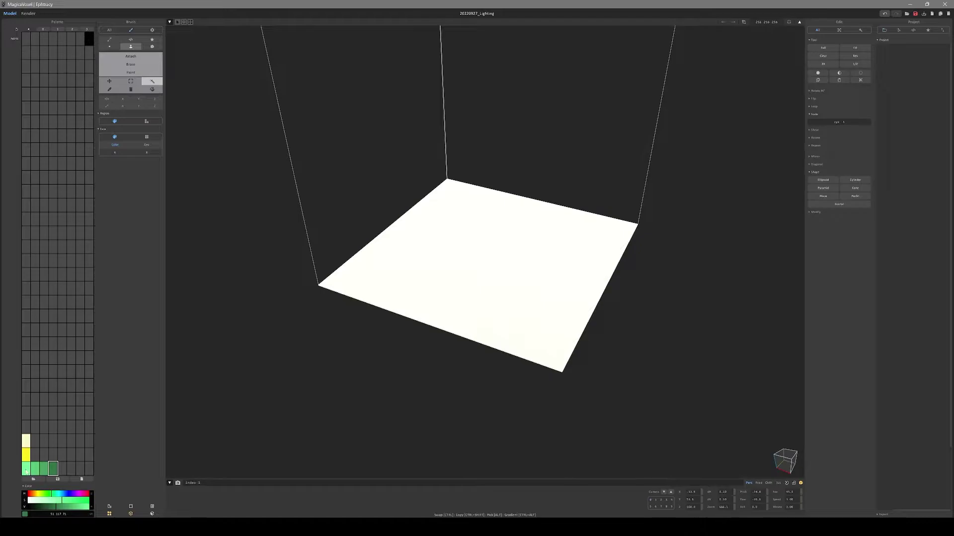
pyautogui.moveTo(26, 468); pyautogui.dragTo(53, 469)
pyautogui.press('Tab')
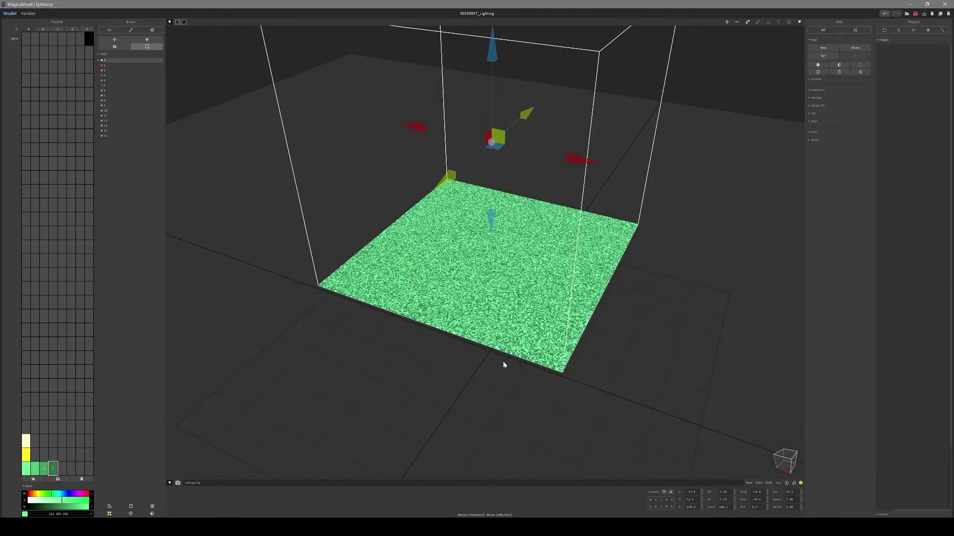
pyautogui.scroll(-5, 536, 360)
# Preview the green grass floor in a path-traced render
pyautogui.moveTo(550, 330); pyautogui.dragTo(541, 304, button='right')
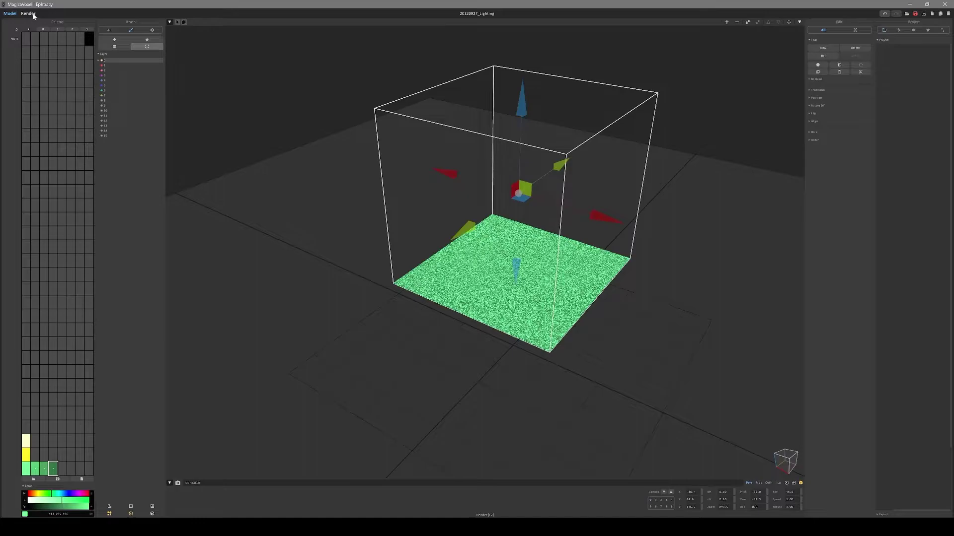
pyautogui.click(33, 15)
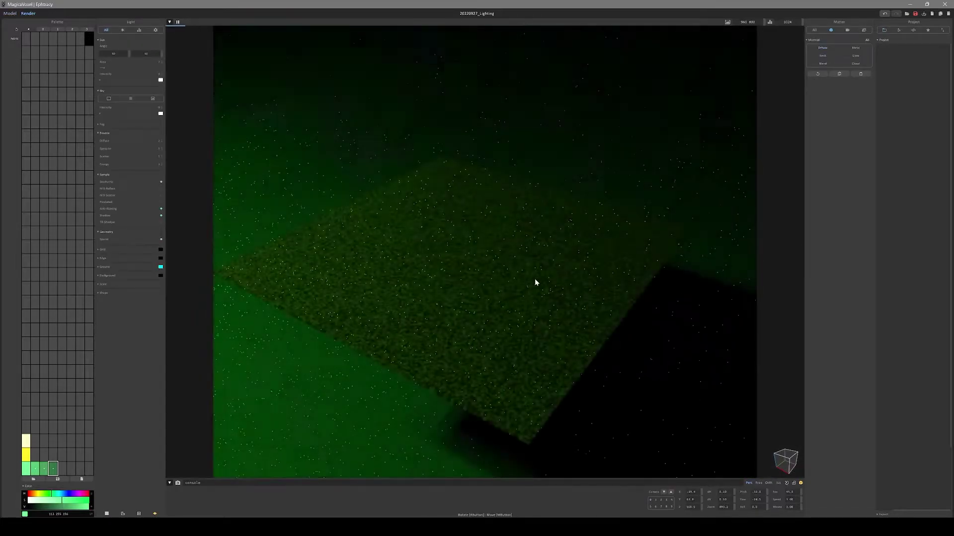
pyautogui.moveTo(534, 279); pyautogui.dragTo(542, 278, button='middle')
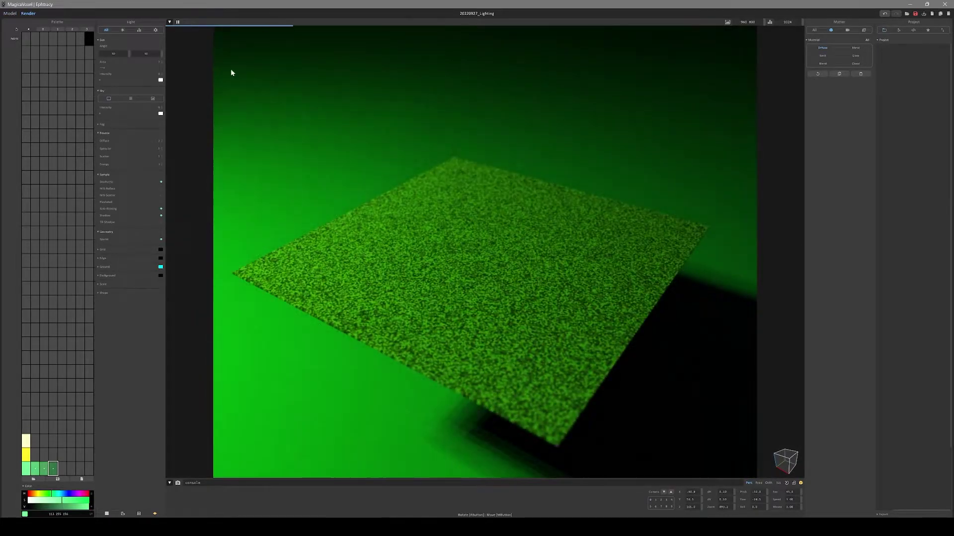
pyautogui.click(10, 13)
# Slide the small white glowing sphere farther out from the floor
pyautogui.scroll(-5, 582, 202)
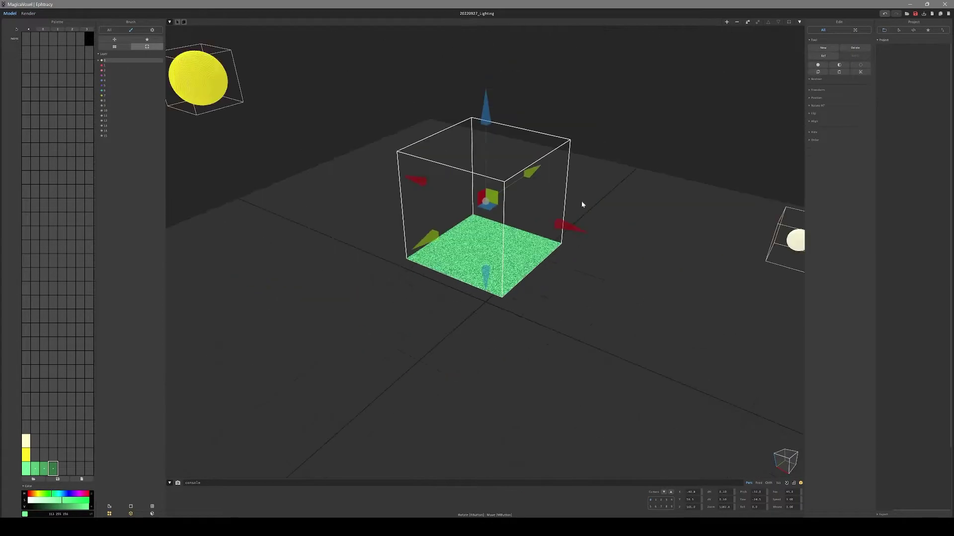
pyautogui.scroll(-5, 494, 187)
pyautogui.moveTo(494, 187)
pyautogui.mouseDown(button='right')
pyautogui.moveTo(570, 240)
pyautogui.moveTo(547, 209)
pyautogui.mouseUp(button='right')
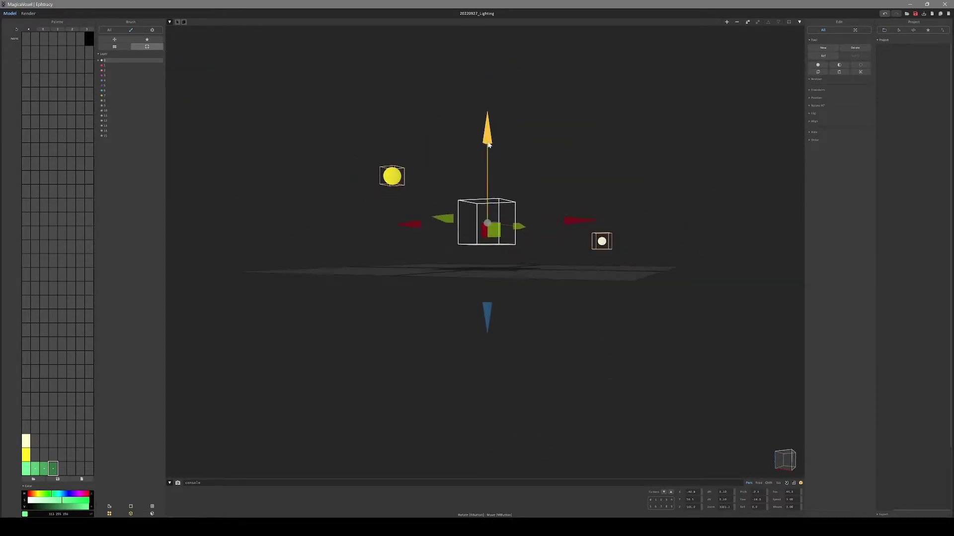
pyautogui.click(392, 178)
pyautogui.moveTo(436, 139); pyautogui.dragTo(439, 213, button='right')
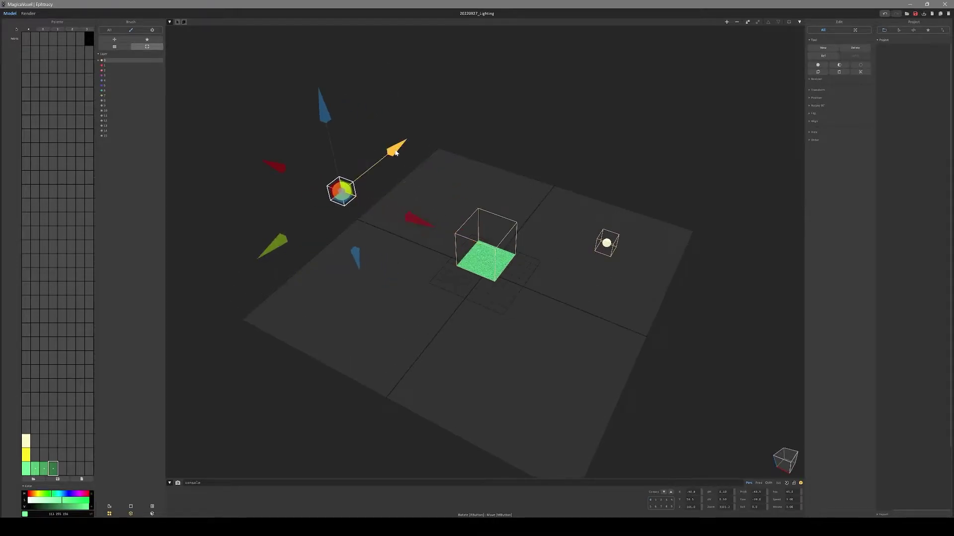
pyautogui.click(609, 241)
pyautogui.moveTo(665, 237); pyautogui.dragTo(686, 254)
pyautogui.click(553, 302)
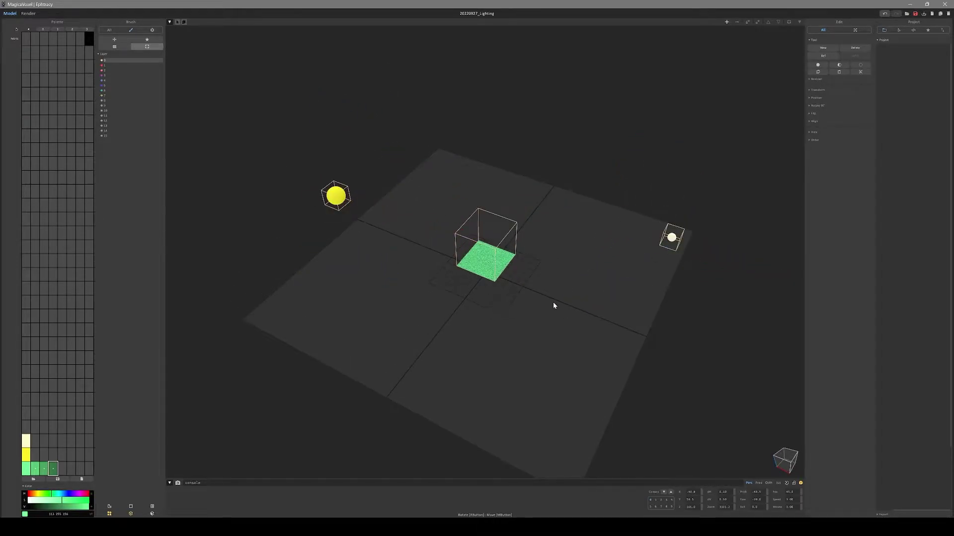
pyautogui.press('Tab')
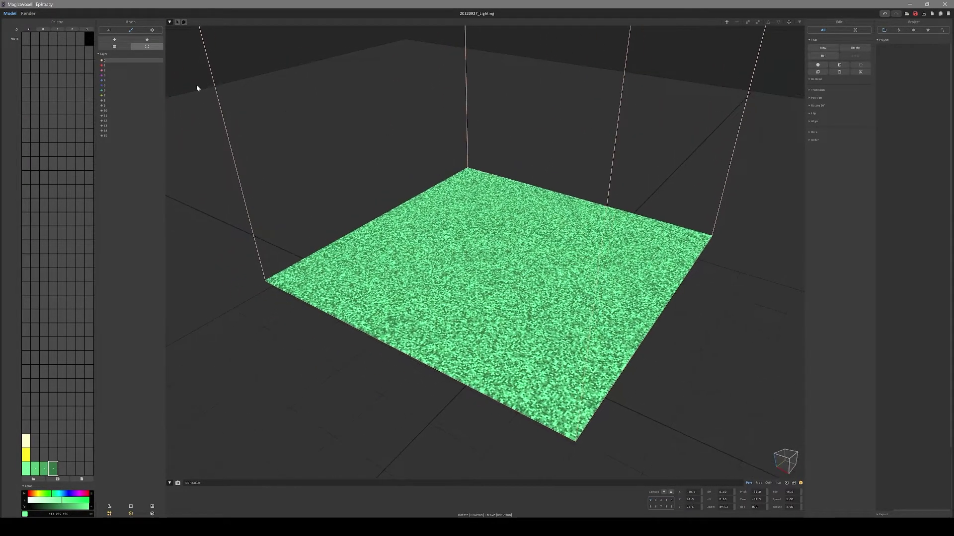
# Preview the render again, then return to modelling with the green plate model open
pyautogui.click(28, 13)
pyautogui.moveTo(532, 318); pyautogui.dragTo(522, 314, button='middle')
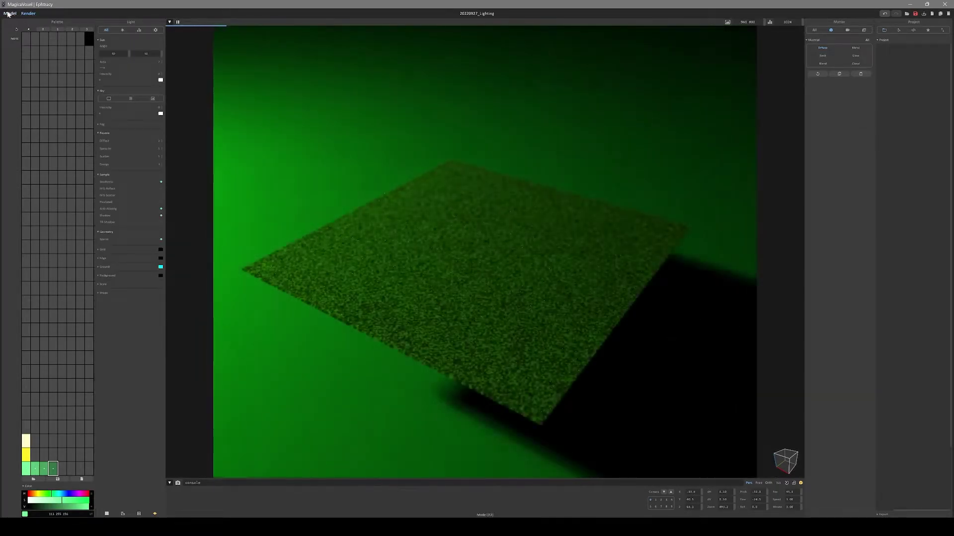
pyautogui.click(10, 13)
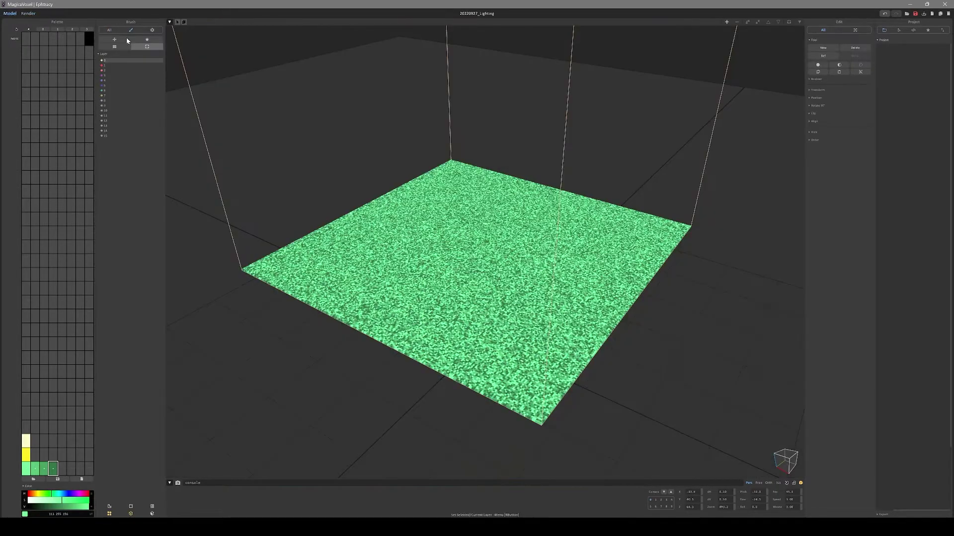
pyautogui.click(130, 46)
pyautogui.press('Tab')
pyautogui.click(470, 254)
pyautogui.press('Tab')
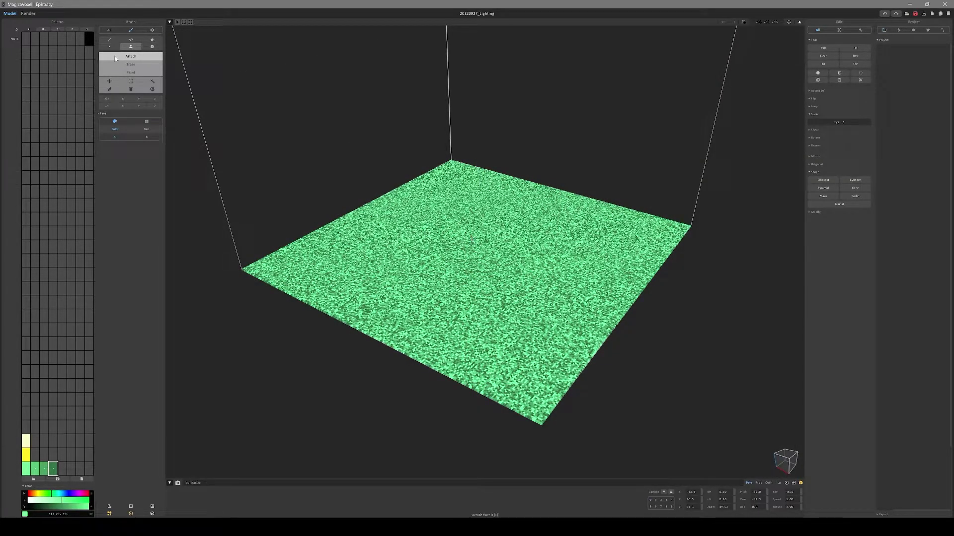
# Resize the grass plate model to 256×256×1 voxels
pyautogui.click(152, 81)
pyautogui.scroll(5, 412, 284)
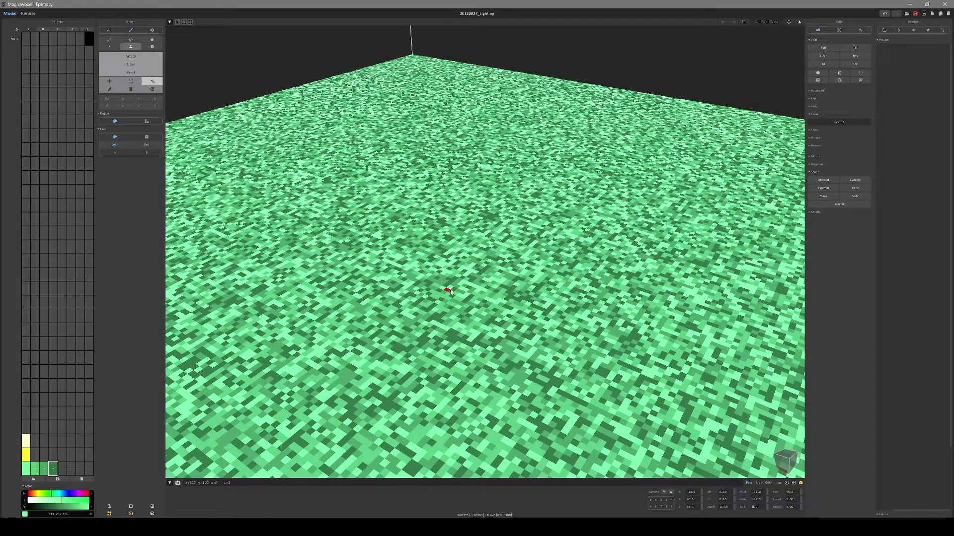
pyautogui.scroll(-3, 452, 288)
pyautogui.scroll(-3, 459, 281)
pyautogui.scroll(-3, 467, 273)
pyautogui.scroll(-2, 474, 266)
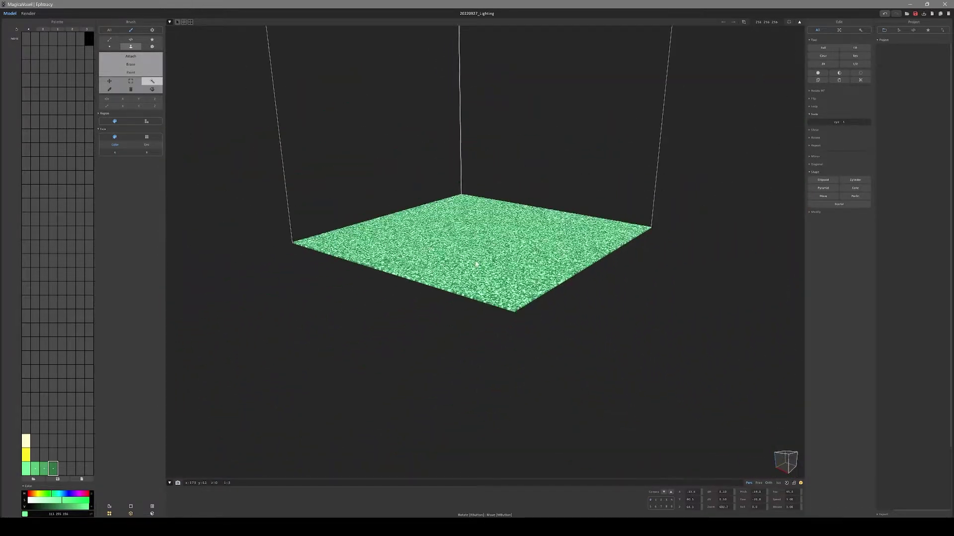
pyautogui.press('m')
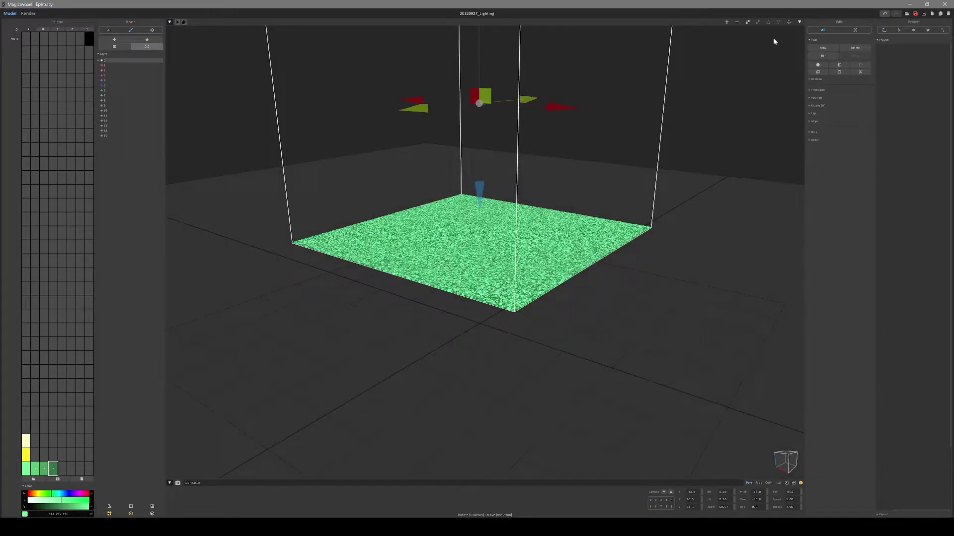
pyautogui.click(744, 22)
pyautogui.scroll(5, 526, 279)
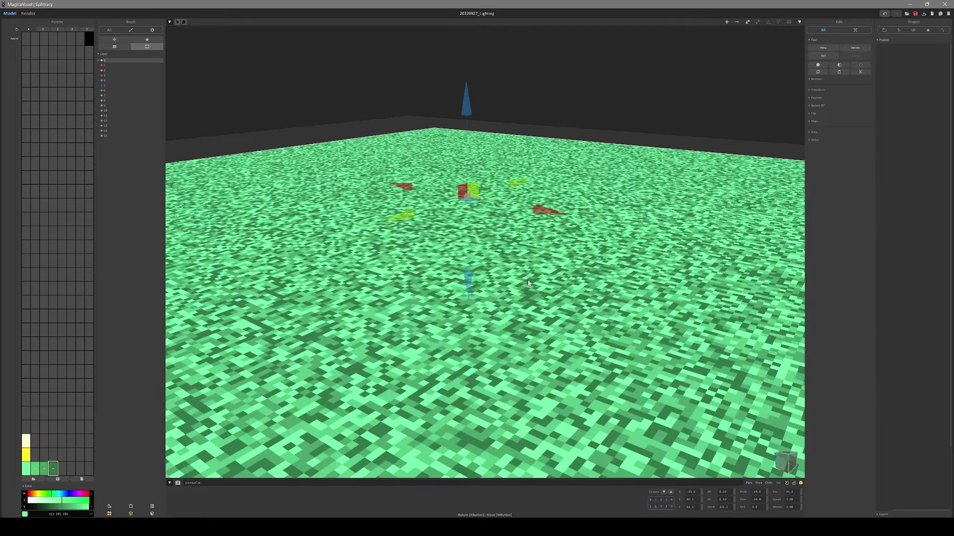
pyautogui.scroll(3, 526, 280)
pyautogui.press('w')
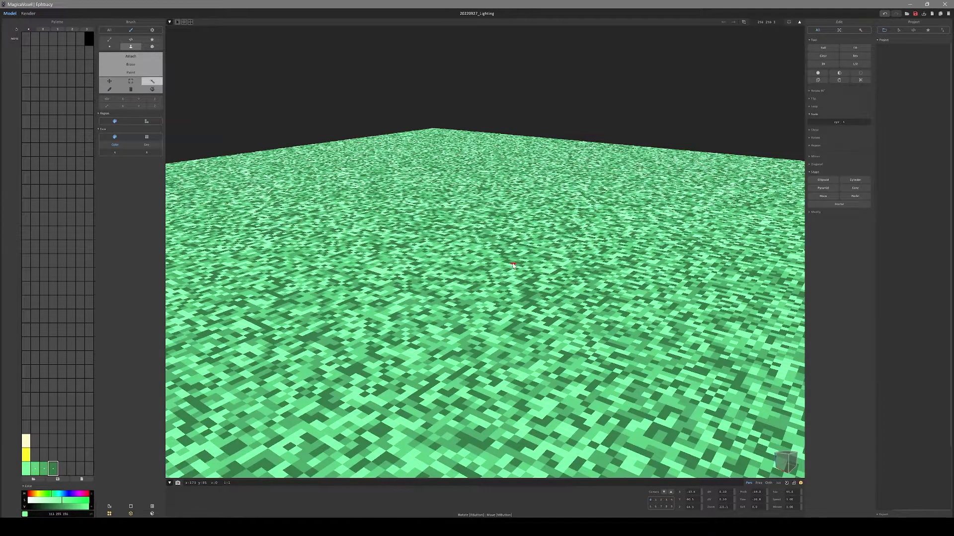
pyautogui.scroll(-5, 513, 266)
# Switch between the scene overview and grass model editing to inspect the plate
pyautogui.press('Tab')
pyautogui.scroll(3, 477, 288)
pyautogui.scroll(2, 477, 288)
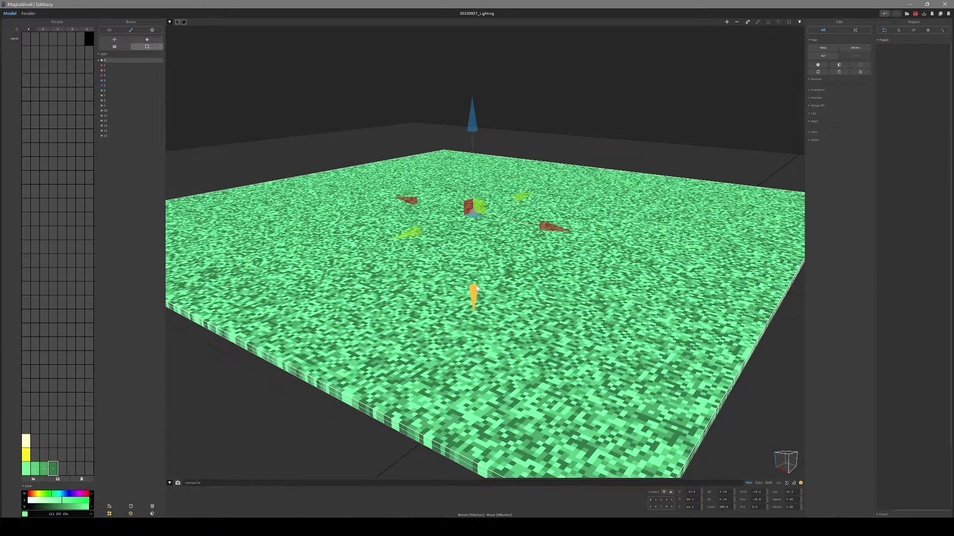
pyautogui.press('Tab')
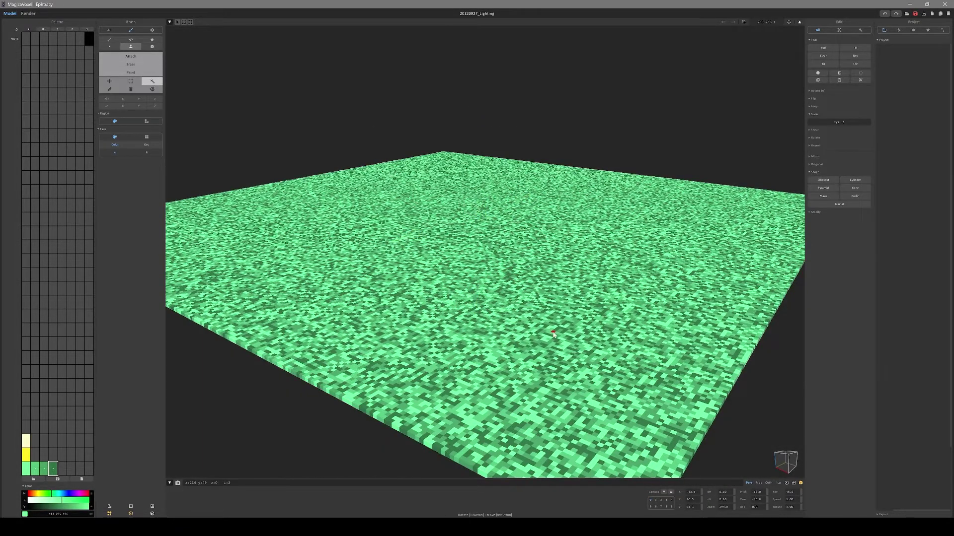
pyautogui.scroll(3, 554, 335)
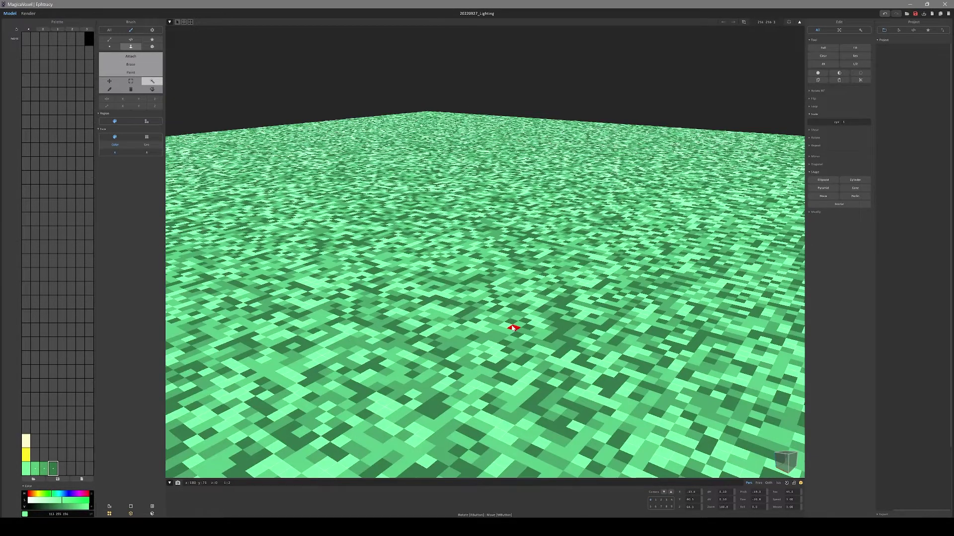
pyautogui.scroll(-3, 513, 328)
pyautogui.press('Tab')
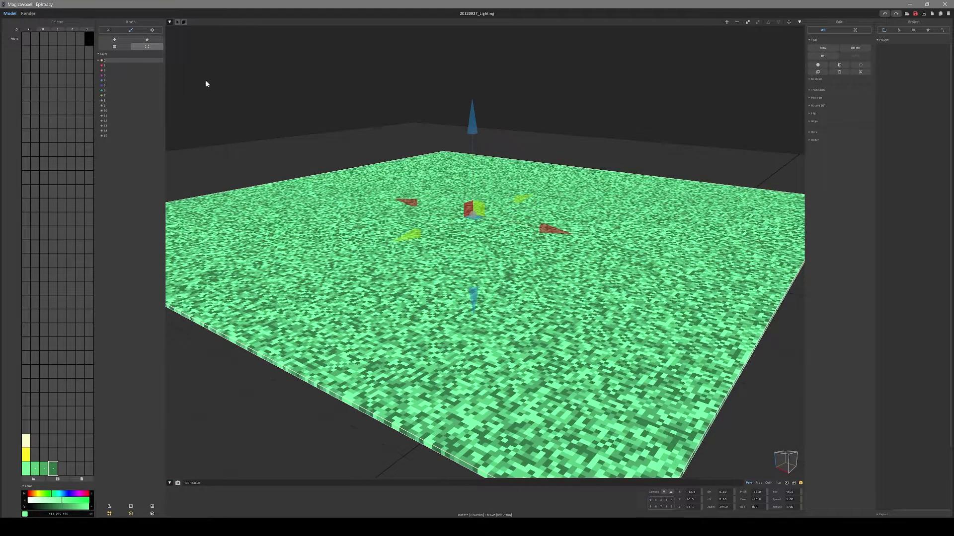
pyautogui.press('Tab')
pyautogui.scroll(3, 426, 299)
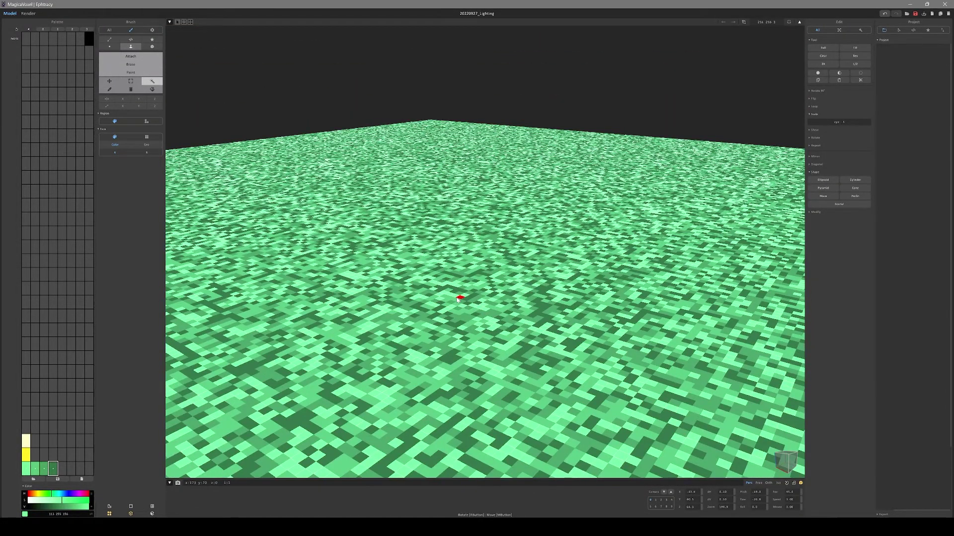
pyautogui.press('Tab')
pyautogui.scroll(-3, 462, 296)
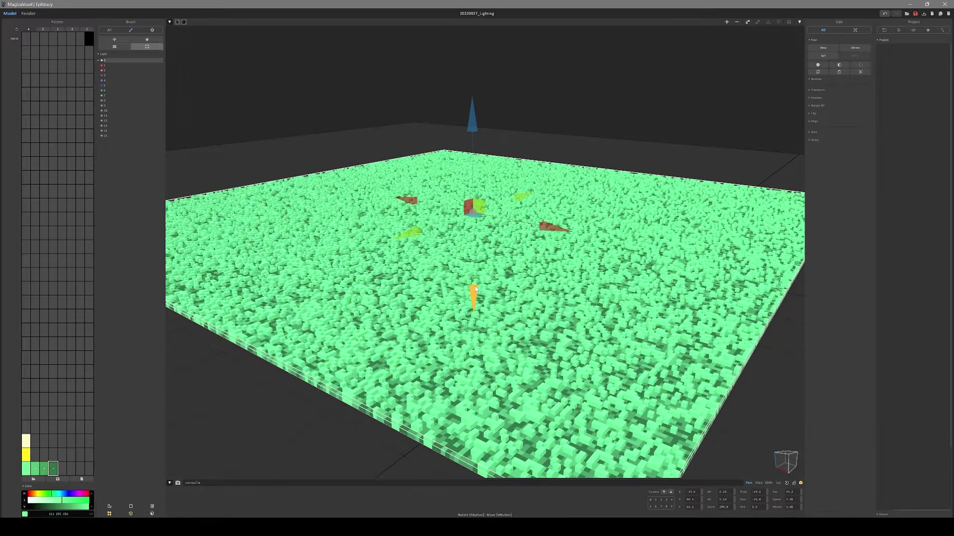
# Change the light direction over the grass and orbit the render camera over the field
pyautogui.moveTo(474, 290); pyautogui.dragTo(475, 296)
pyautogui.scroll(-4, 476, 295)
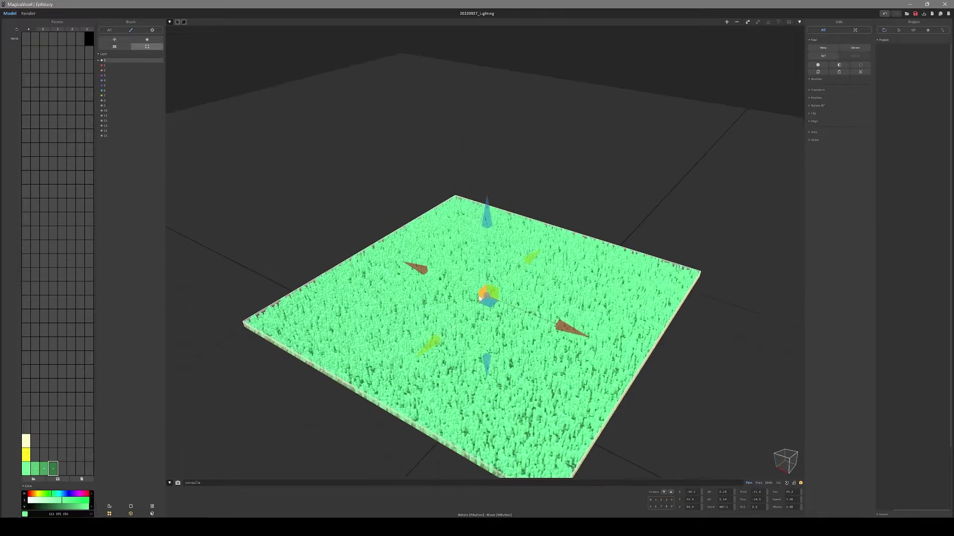
pyautogui.press('F2')
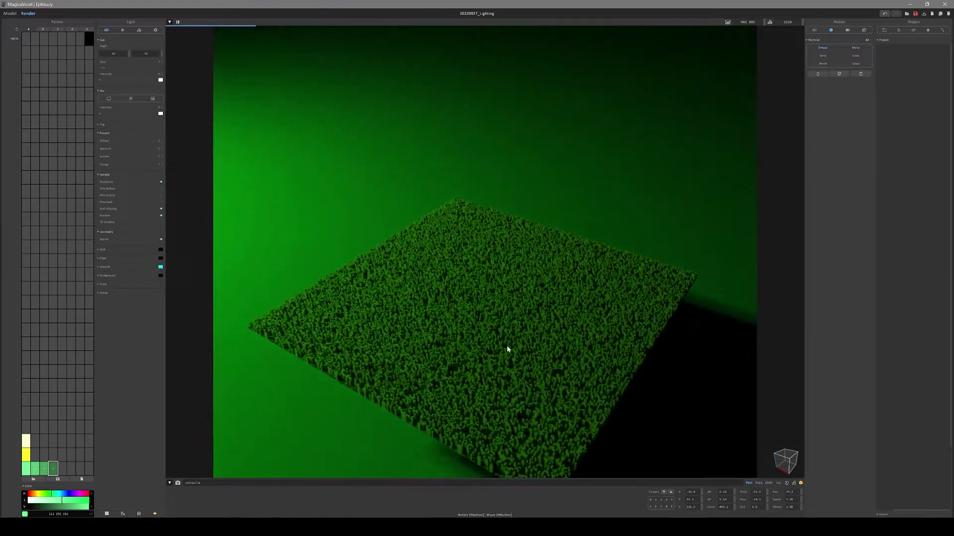
pyautogui.moveTo(507, 346); pyautogui.dragTo(502, 325, button='middle')
pyautogui.moveTo(476, 252); pyautogui.dragTo(470, 279, button='right')
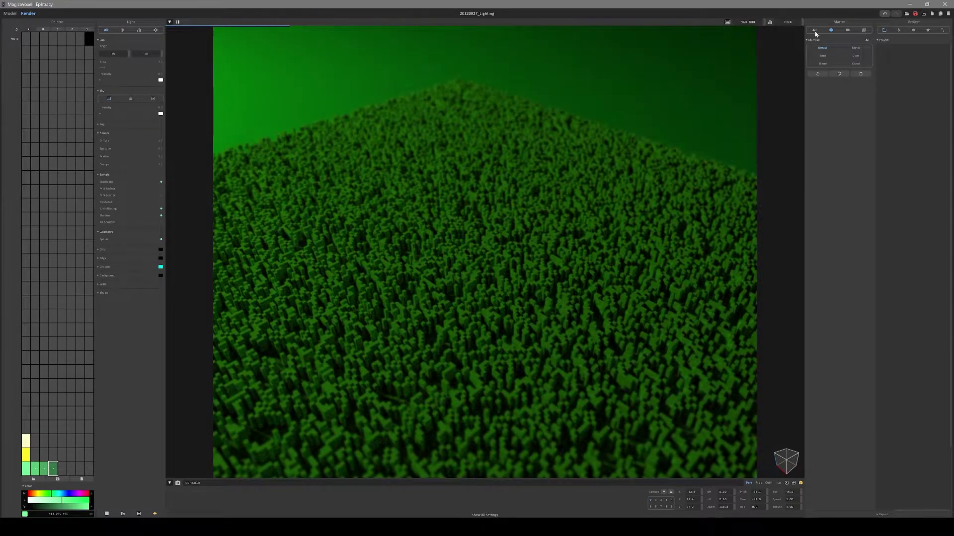
# Frame a close, low camera view of the grass field using the camera settings
pyautogui.click(815, 31)
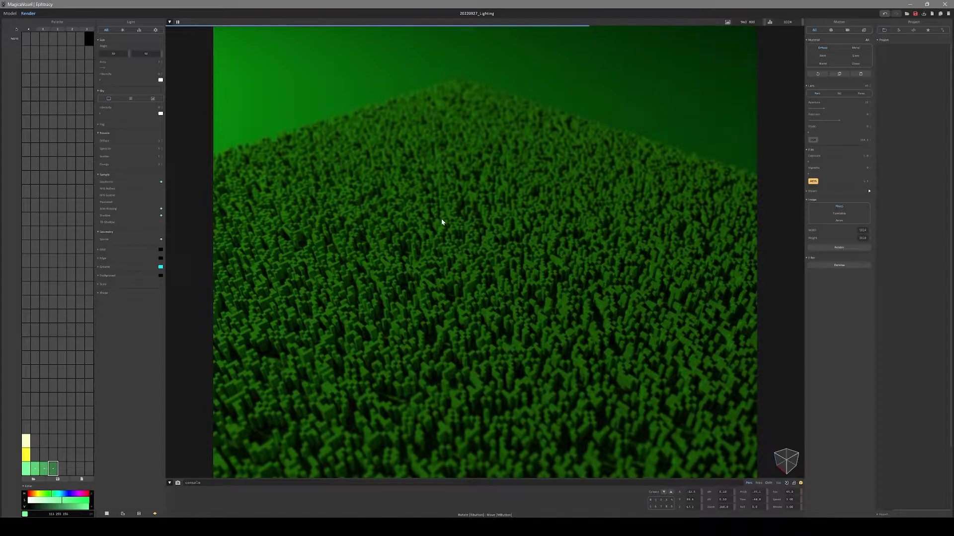
pyautogui.moveTo(441, 219); pyautogui.dragTo(446, 168, button='middle')
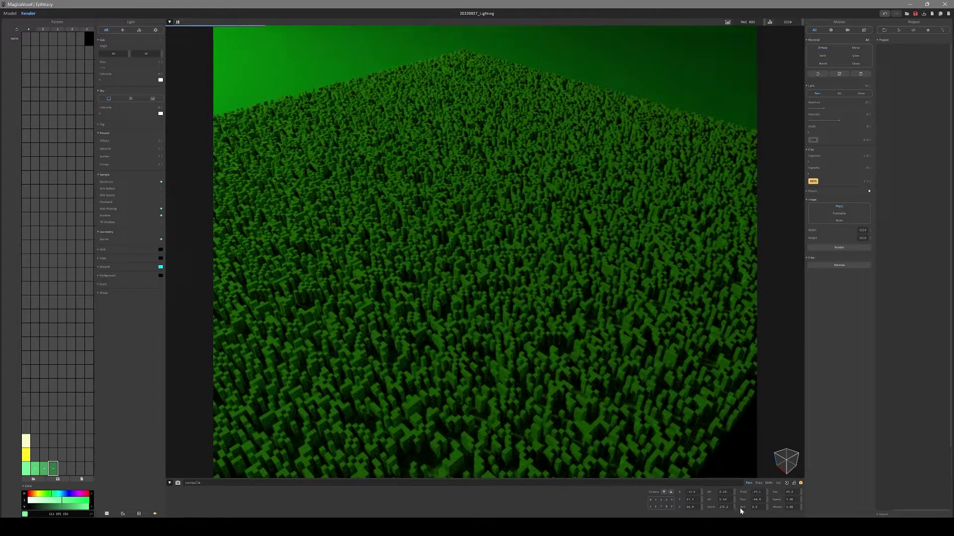
pyautogui.moveTo(736, 510); pyautogui.dragTo(687, 511)
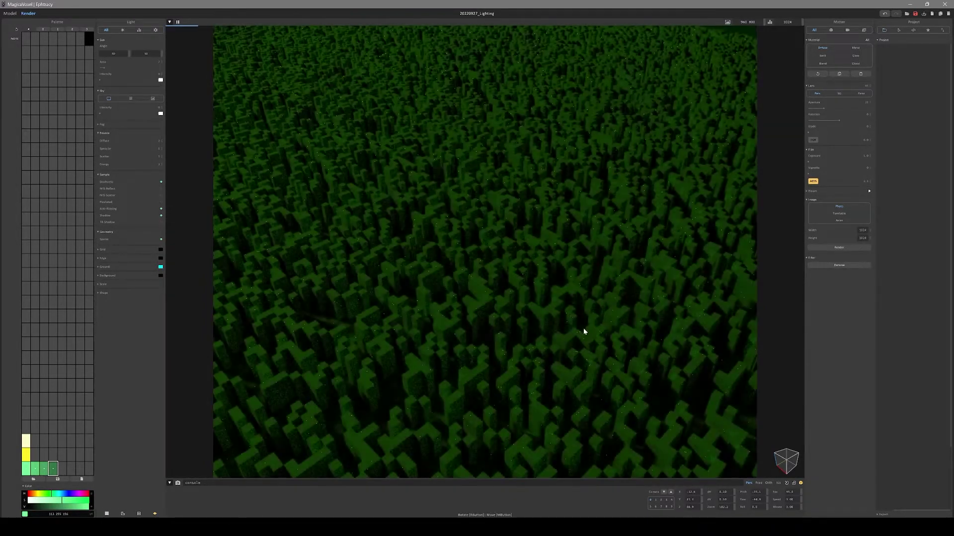
pyautogui.moveTo(583, 328); pyautogui.dragTo(499, 272, button='right')
pyautogui.scroll(-2, 500, 272)
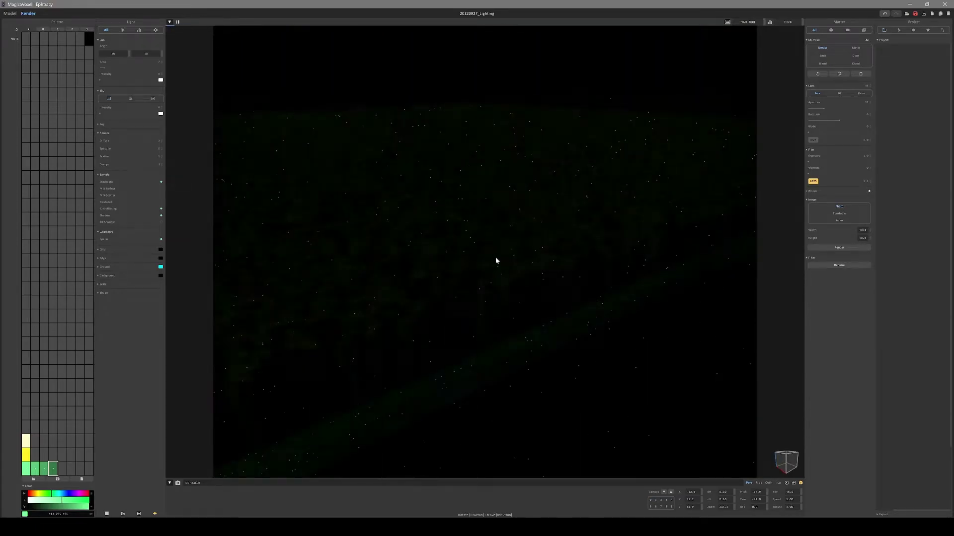
pyautogui.scroll(-2, 516, 261)
pyautogui.moveTo(518, 256); pyautogui.dragTo(499, 270, button='right')
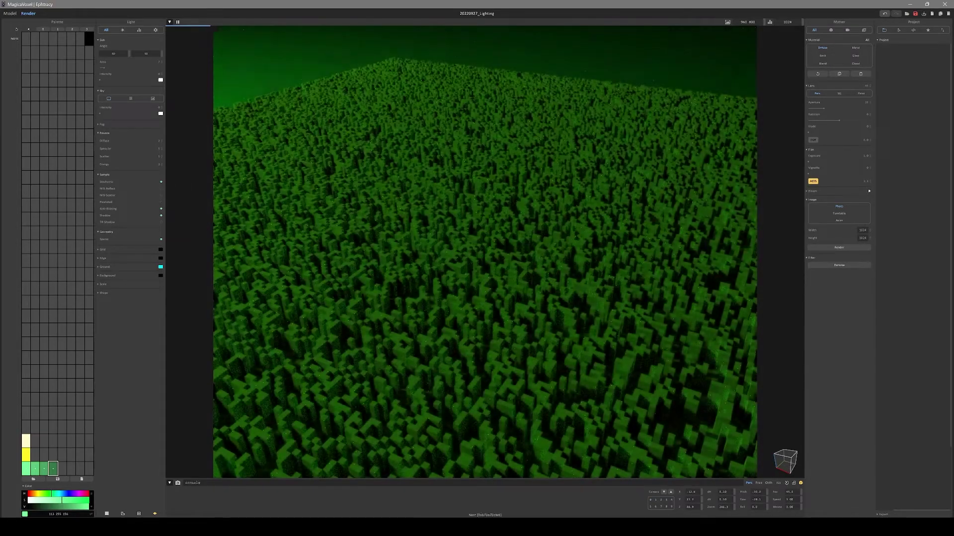
# Mix a new cyan colour in an empty palette slot
pyautogui.click(26, 427)
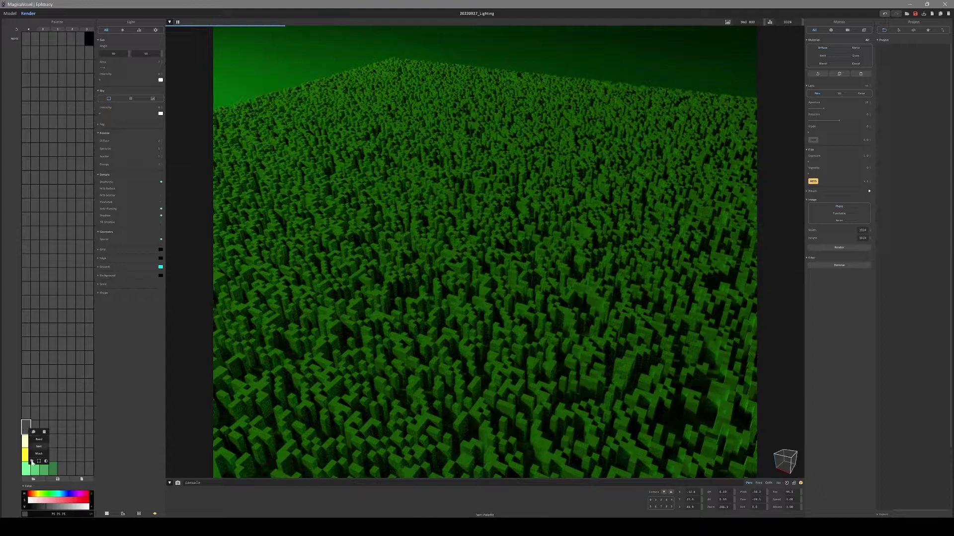
pyautogui.click(88, 506)
pyautogui.click(53, 494)
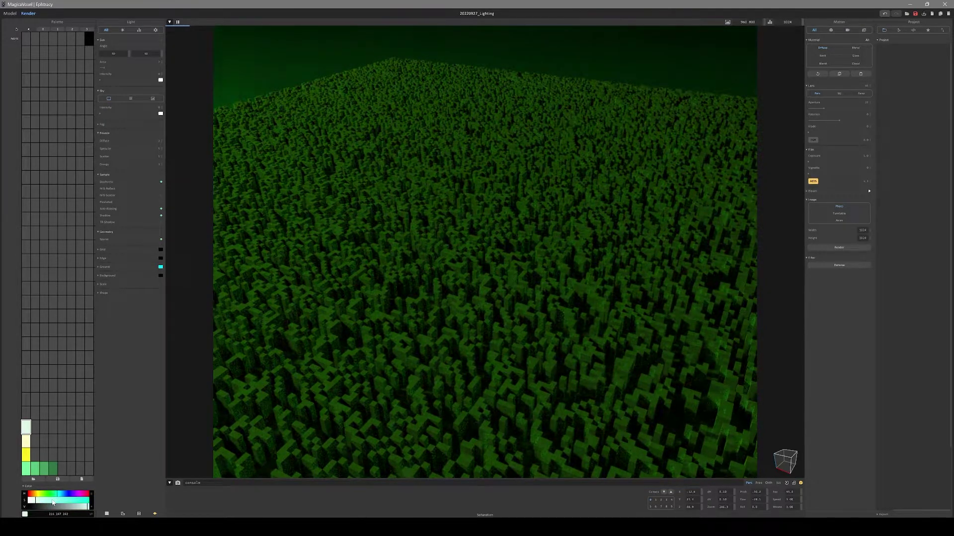
pyautogui.moveTo(53, 502); pyautogui.dragTo(88, 501)
# Fill a new model with generated shapes, settling on an ellipsoid sphere
pyautogui.press('Tab')
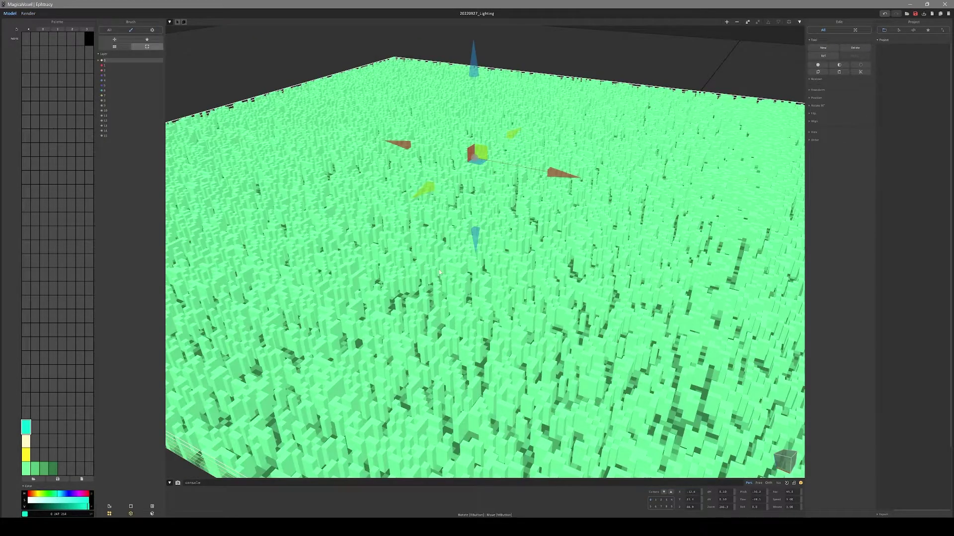
pyautogui.press('Tab')
pyautogui.press('Tab')
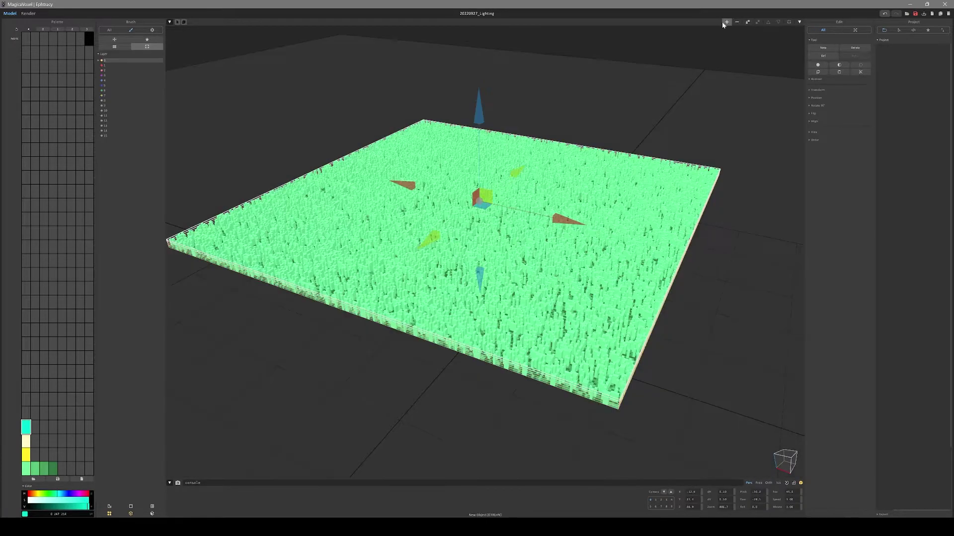
pyautogui.press('Tab')
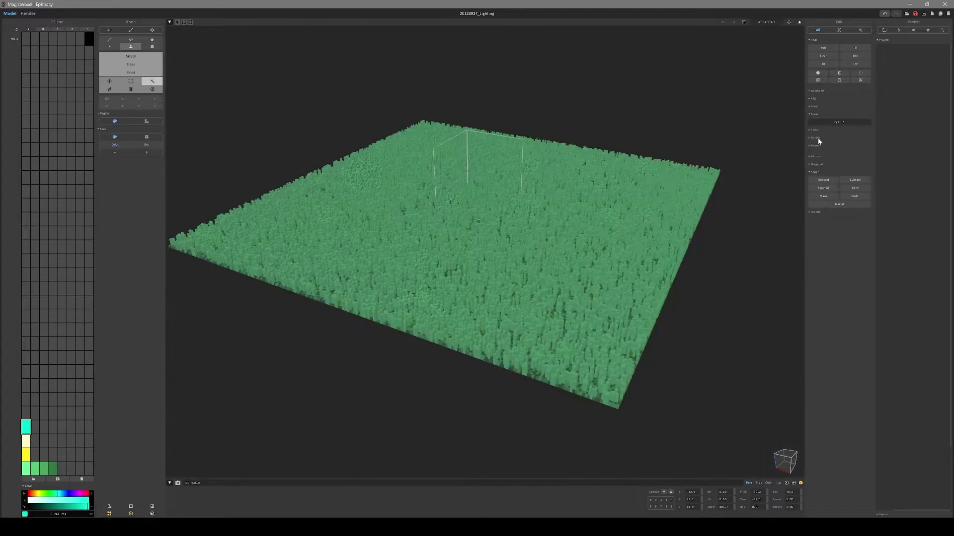
pyautogui.click(855, 189)
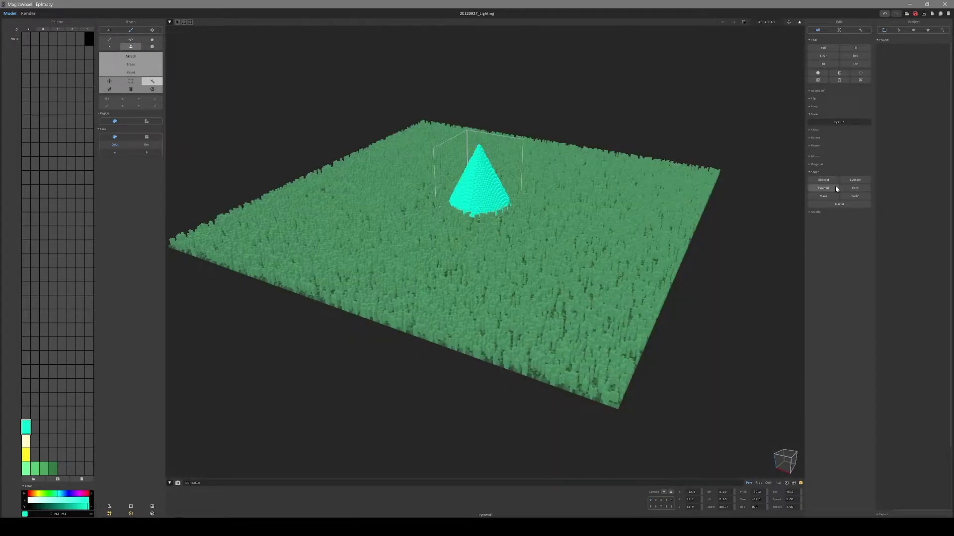
pyautogui.click(823, 188)
pyautogui.click(854, 196)
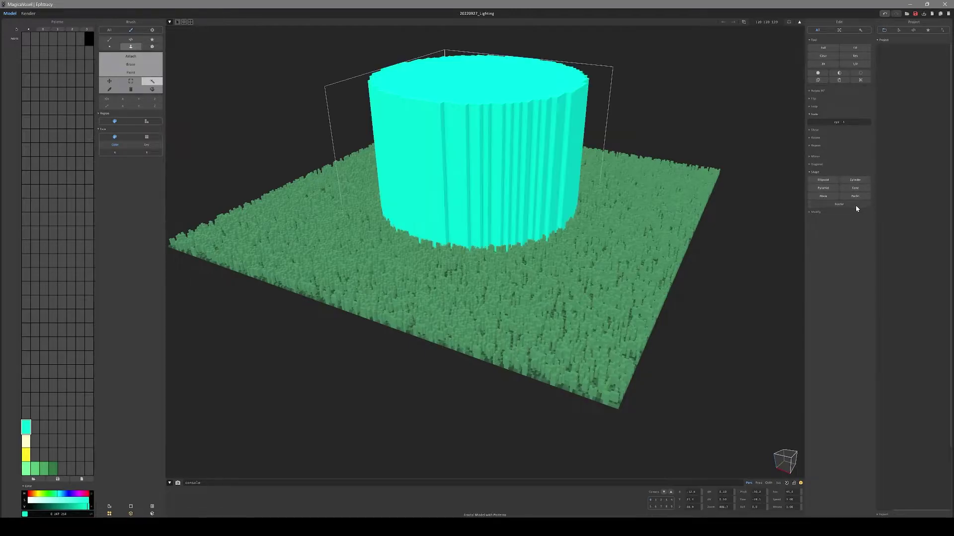
pyautogui.click(830, 195)
pyautogui.click(829, 188)
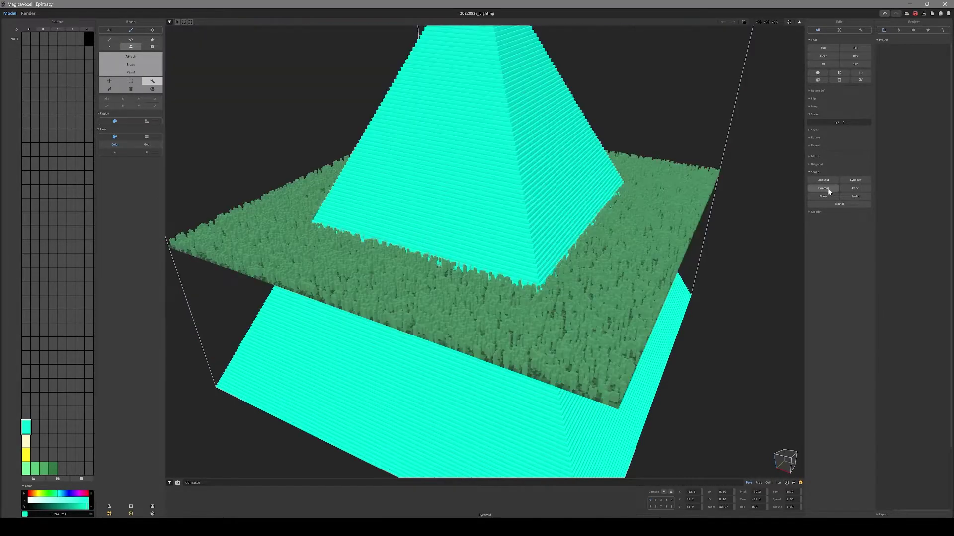
pyautogui.click(828, 181)
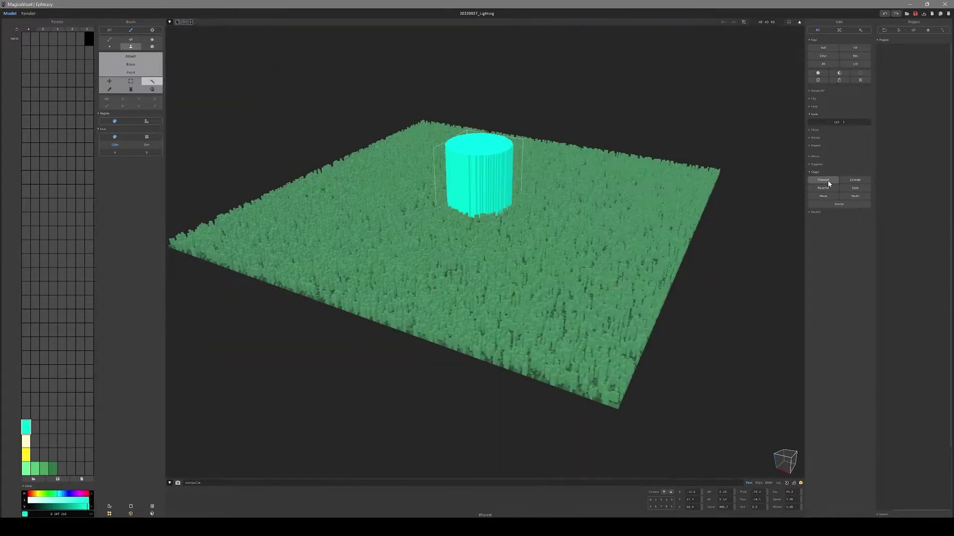
# Return to the whole-scene view and zoom and orbit closer to the cyan sphere
pyautogui.press('Tab')
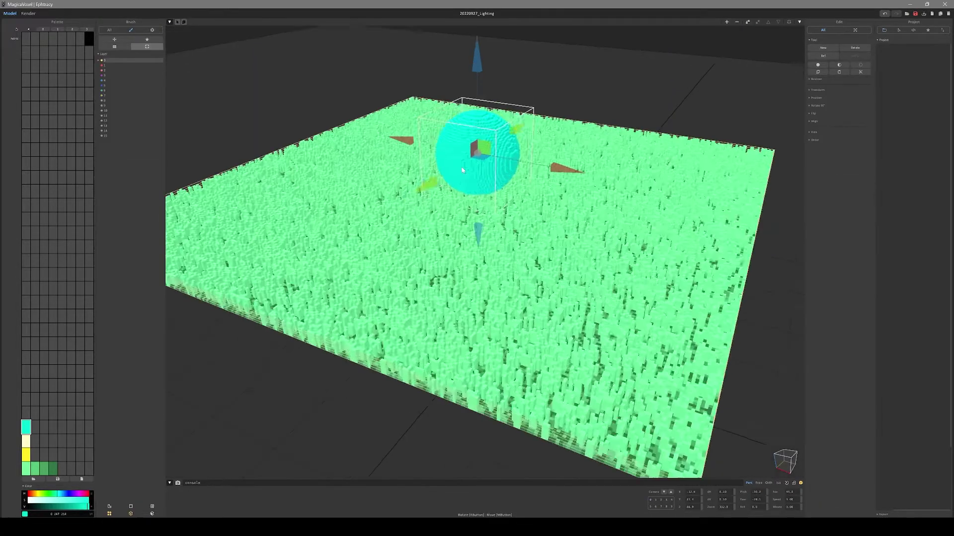
pyautogui.scroll(5, 466, 183)
pyautogui.moveTo(466, 183); pyautogui.dragTo(440, 144, button='right')
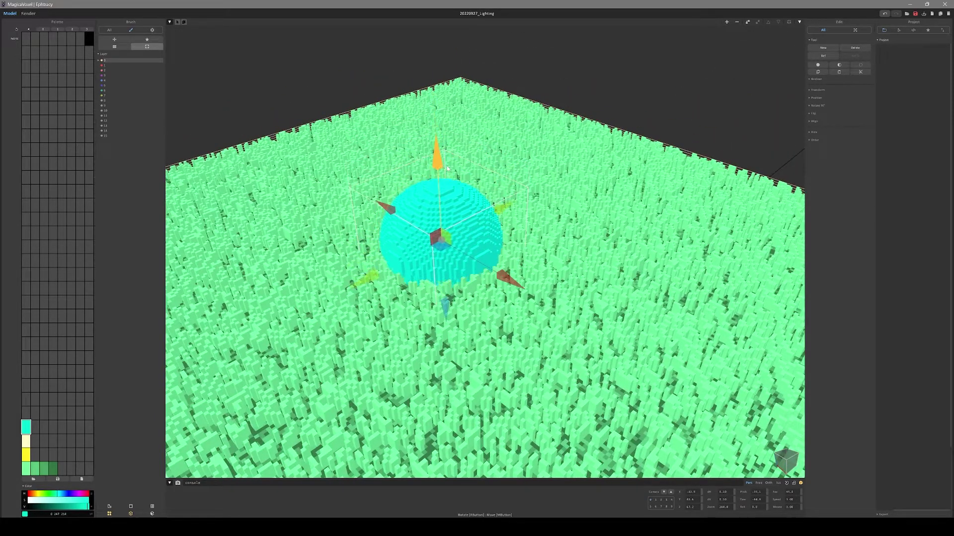
# In the render, make the cyan sphere's material Emit with Power 1 and Emission about 44
pyautogui.click(28, 14)
pyautogui.click(823, 55)
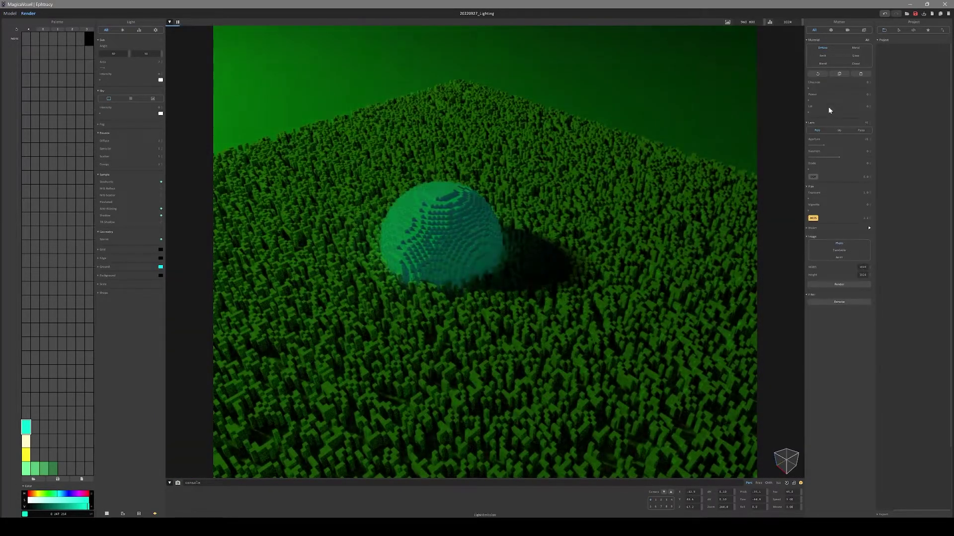
pyautogui.click(840, 100)
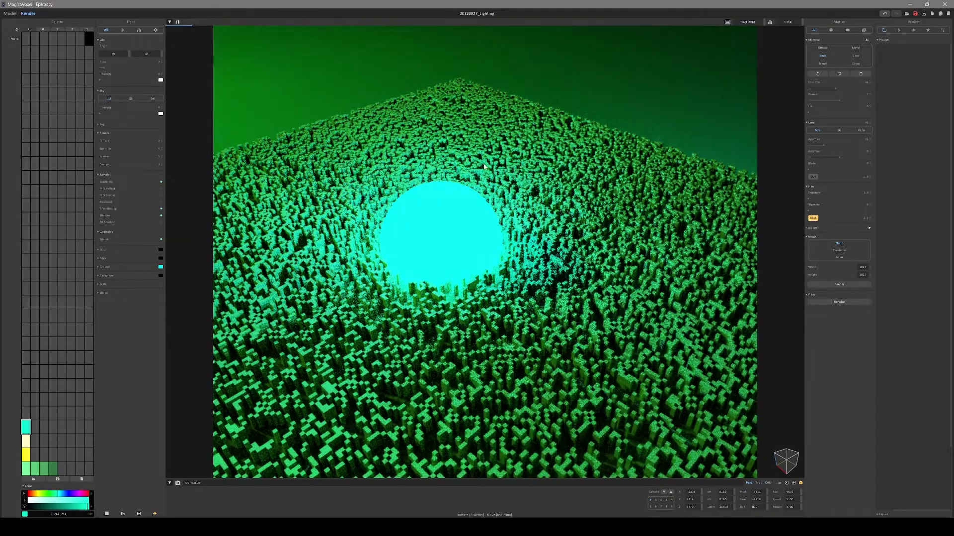
pyautogui.click(26, 454)
pyautogui.click(834, 88)
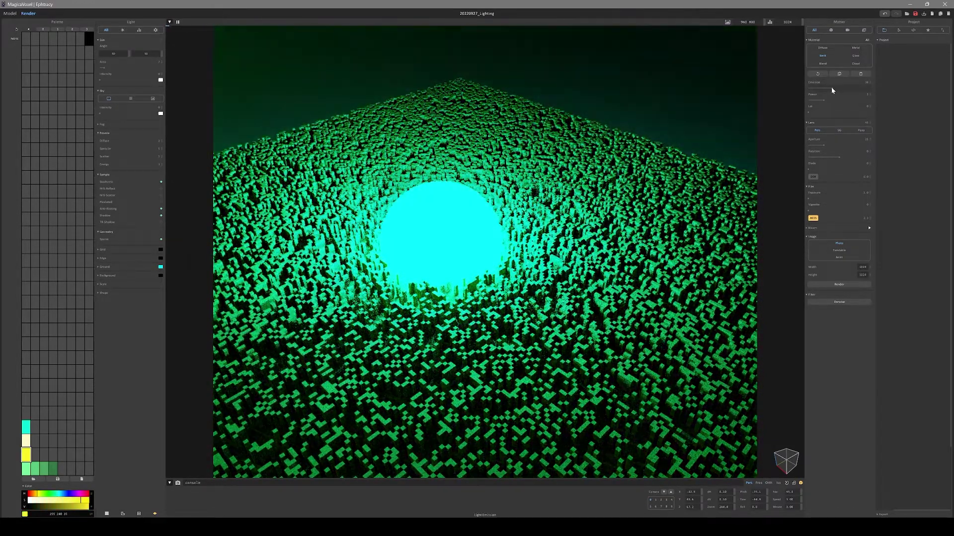
pyautogui.click(26, 440)
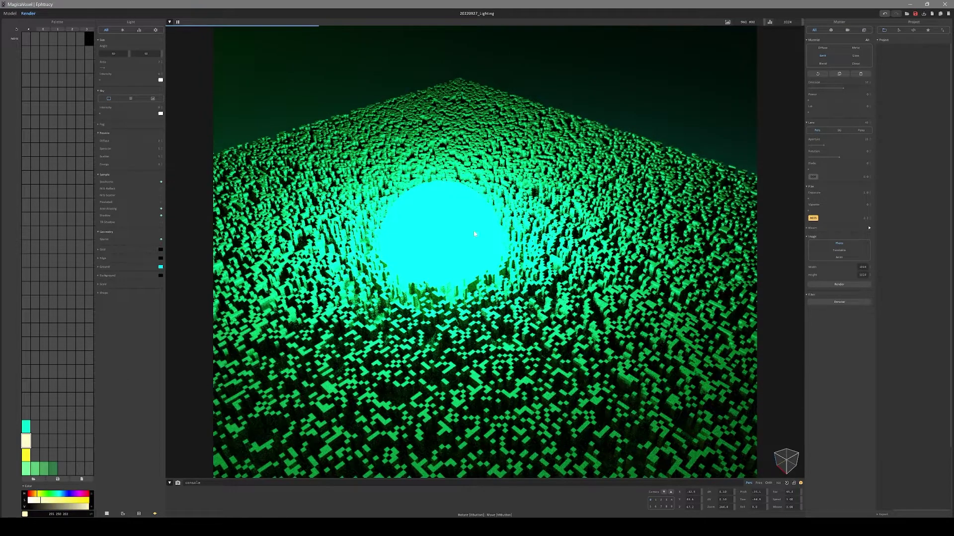
pyautogui.click(25, 426)
pyautogui.moveTo(809, 113); pyautogui.dragTo(863, 113)
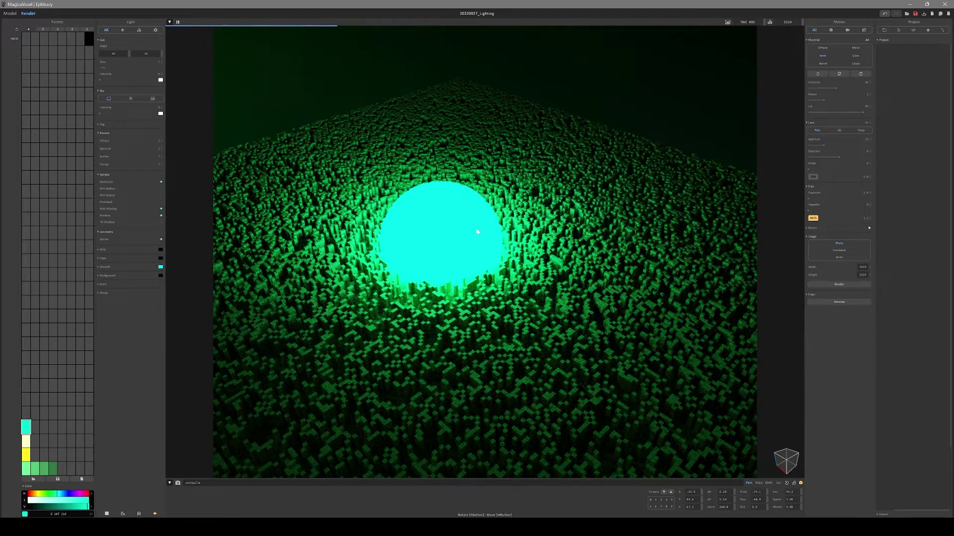
# Reframe the camera and set the depth-of-field focus on the sphere
pyautogui.click(444, 301)
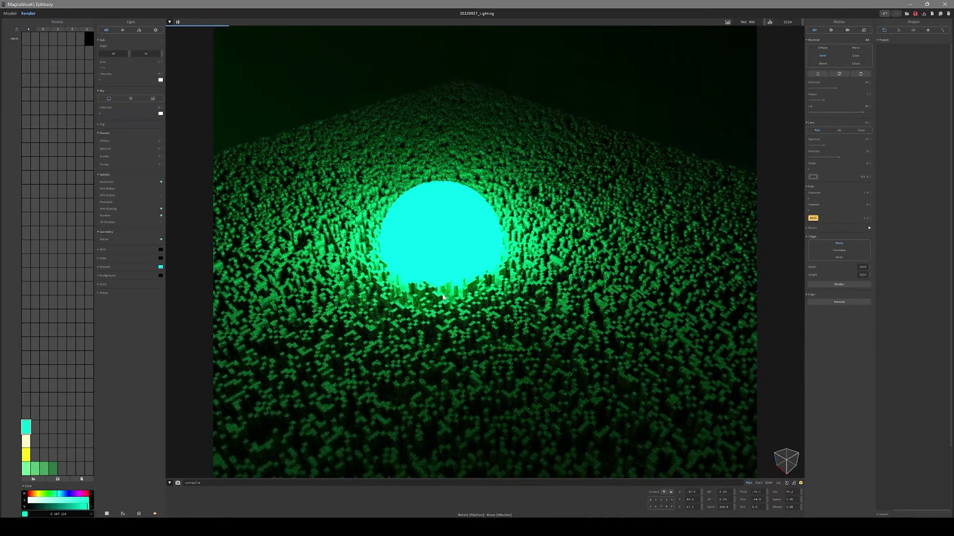
pyautogui.moveTo(599, 300); pyautogui.dragTo(519, 234, button='middle')
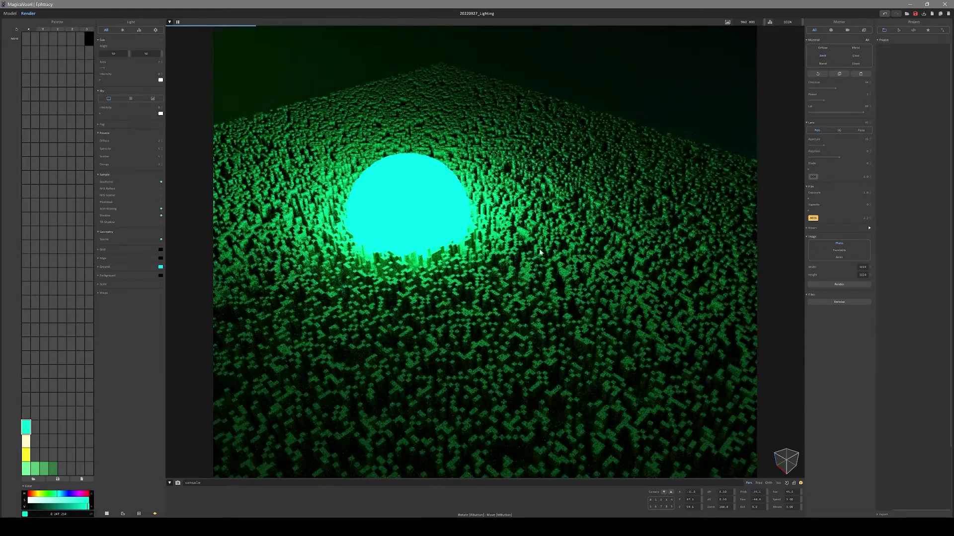
pyautogui.click(555, 260)
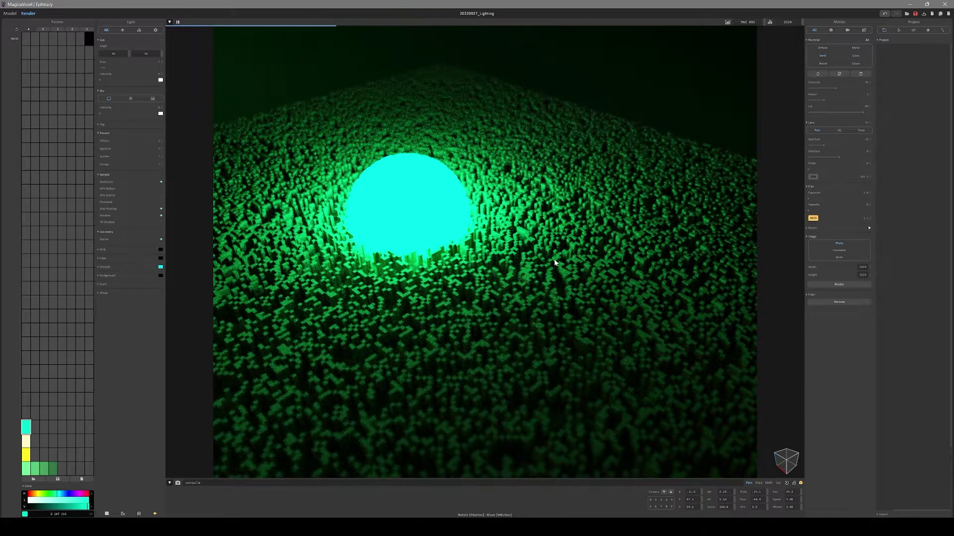
# Pick neutral grey 195 and return to the Model view
pyautogui.click(26, 414)
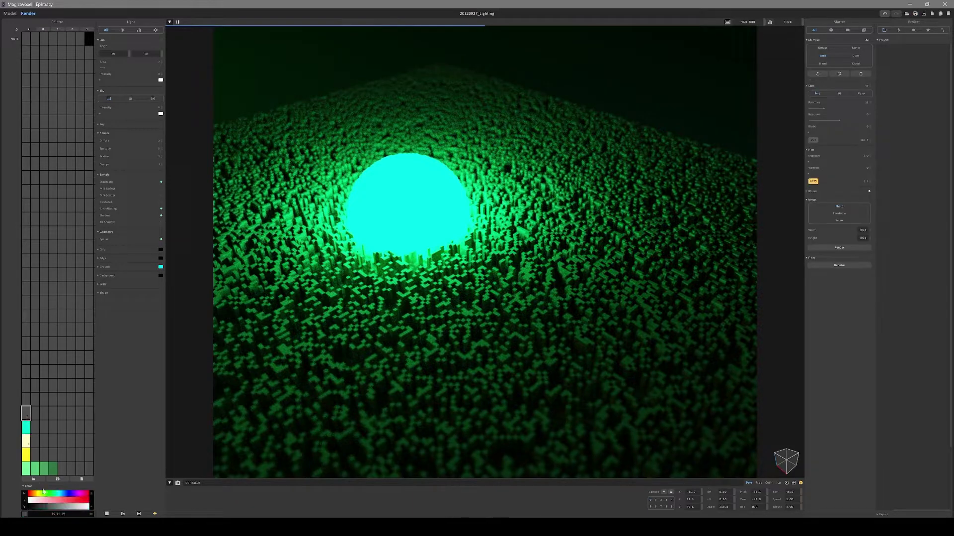
pyautogui.click(28, 500)
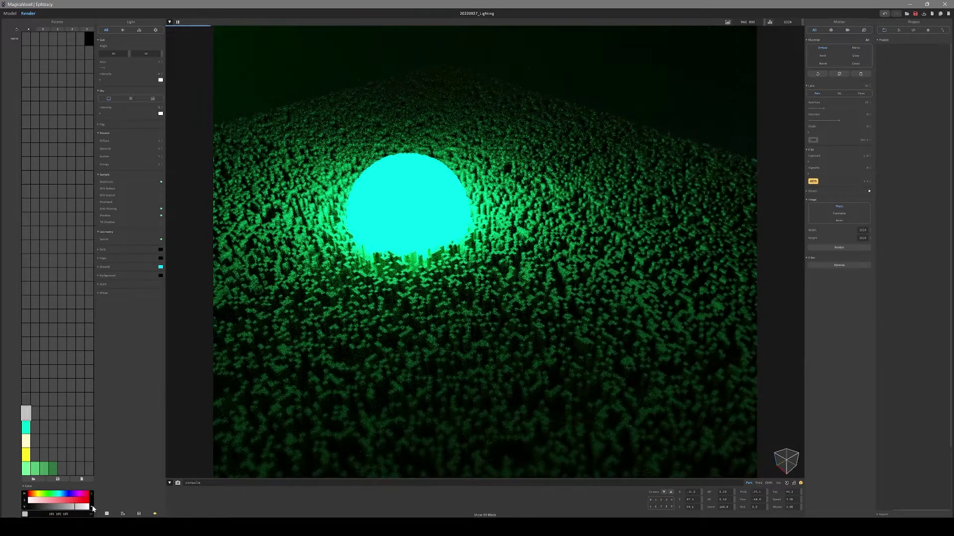
pyautogui.click(10, 13)
# Undo the stray sphere copy and create a new 80×80×80 model
pyautogui.moveTo(482, 263); pyautogui.dragTo(573, 317)
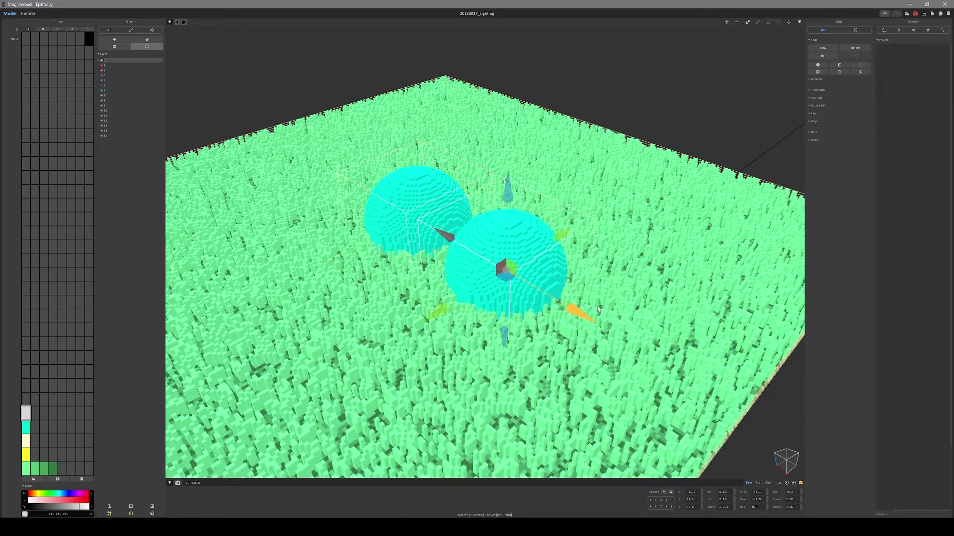
pyautogui.hotkey('ctrl', 'z')
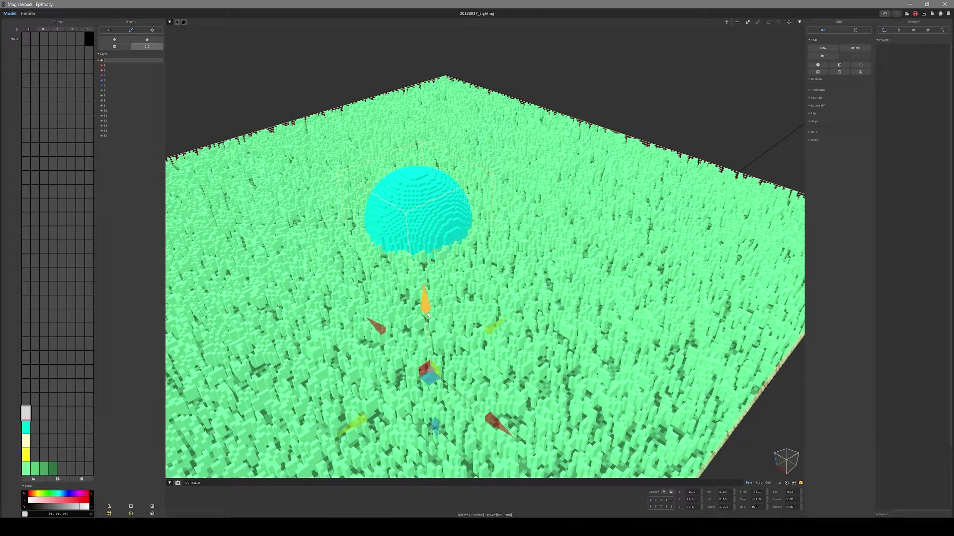
pyautogui.click(789, 21)
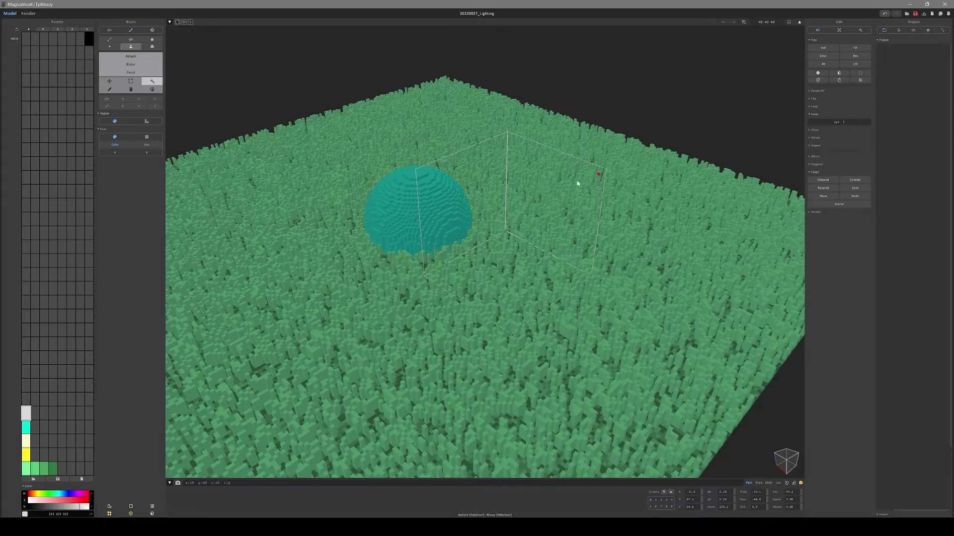
pyautogui.click(766, 22)
pyautogui.write('80 80 80')
pyautogui.press('Return')
# Fill the 80×80×80 model with a Maze shape
pyautogui.press('Tab')
pyautogui.press('Tab')
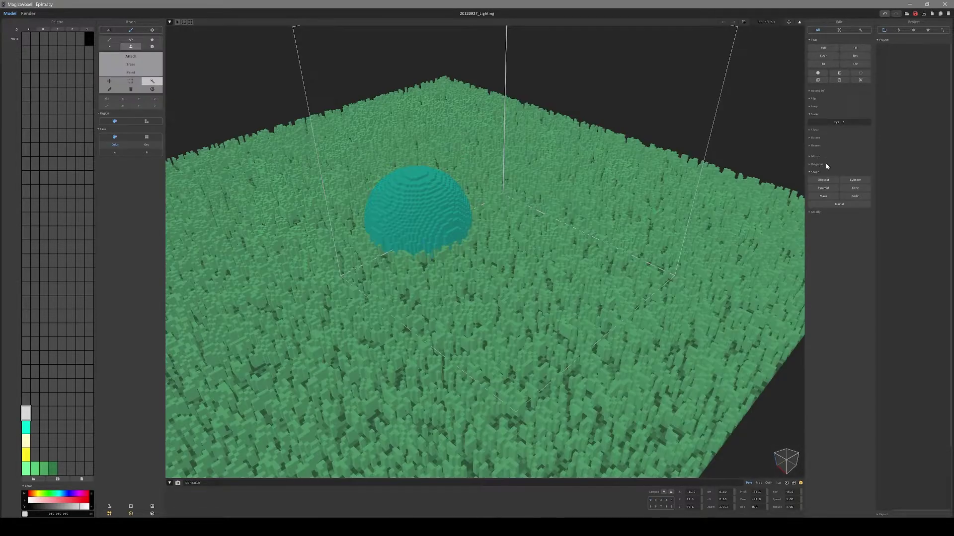
pyautogui.click(823, 196)
pyautogui.click(829, 195)
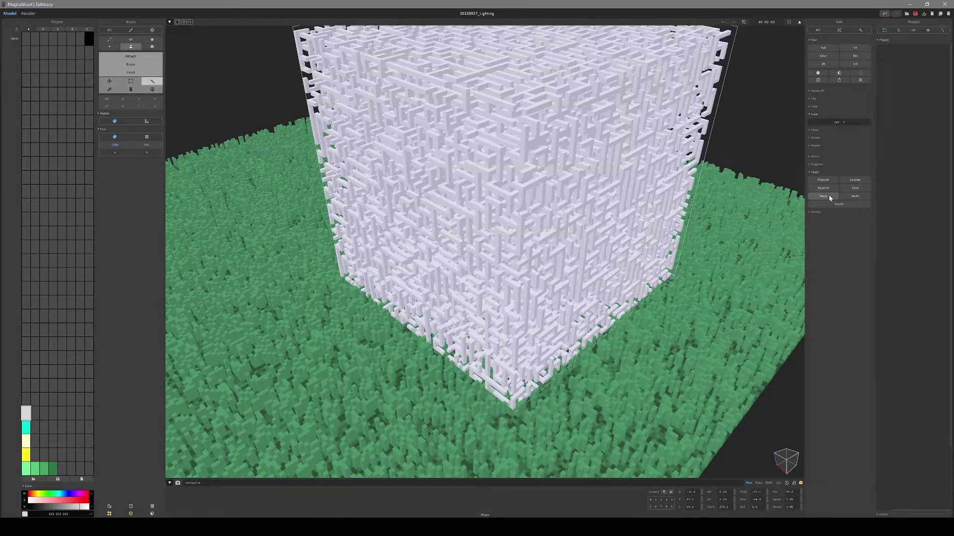
pyautogui.press('Tab')
# Sink the maze into the grass, centre it under the sphere from a top view, and show the render
pyautogui.moveTo(503, 119); pyautogui.dragTo(513, 266)
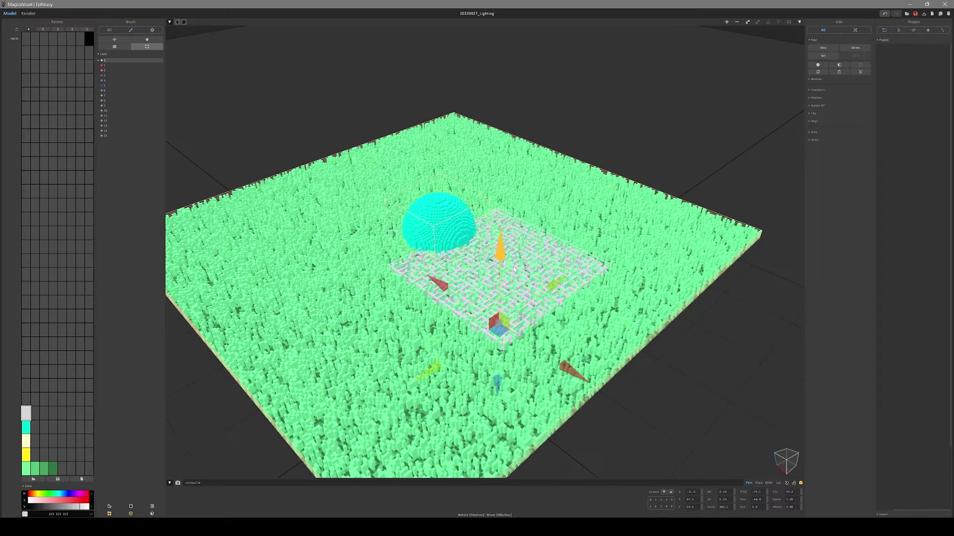
pyautogui.click(788, 458)
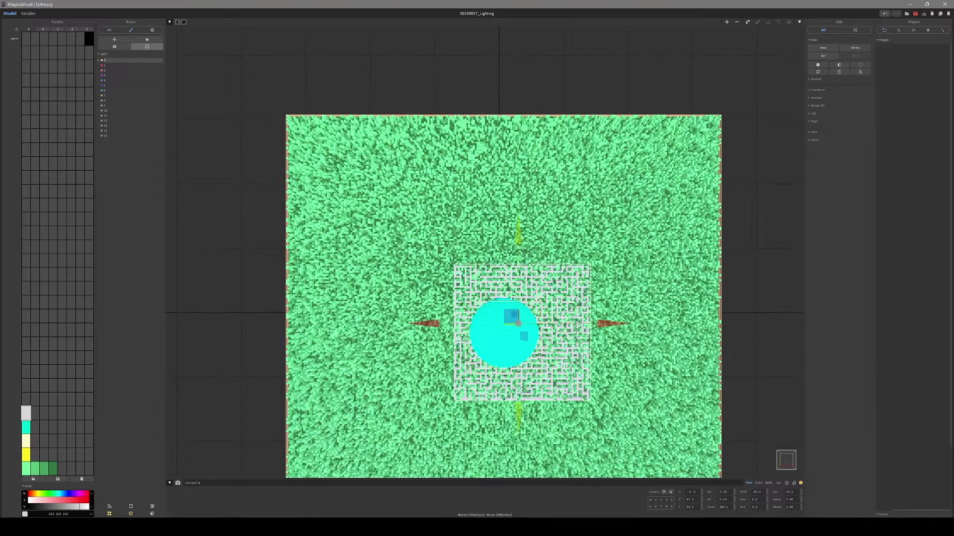
pyautogui.click(769, 483)
pyautogui.scroll(3, 616, 360)
pyautogui.moveTo(618, 360); pyautogui.dragTo(596, 362)
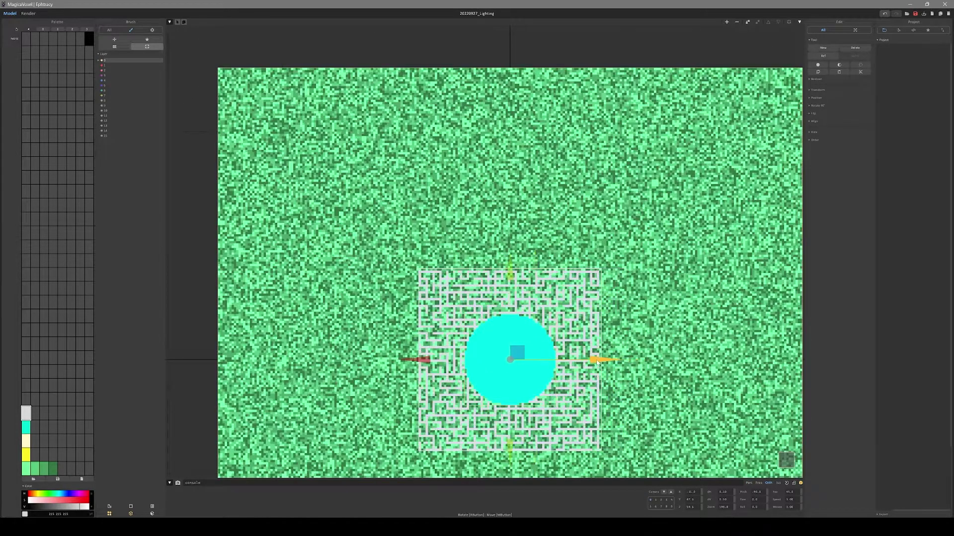
pyautogui.moveTo(596, 361); pyautogui.dragTo(495, 270, button='right')
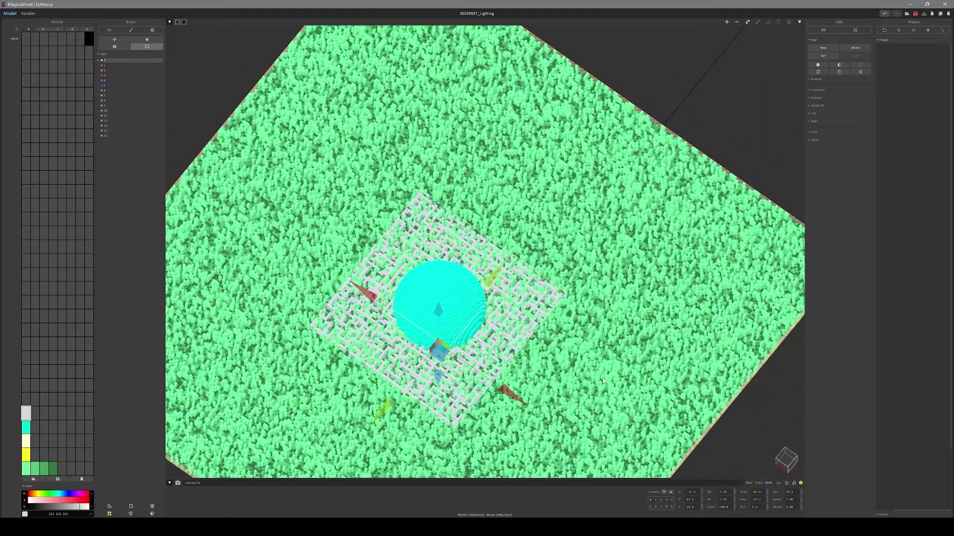
pyautogui.click(29, 14)
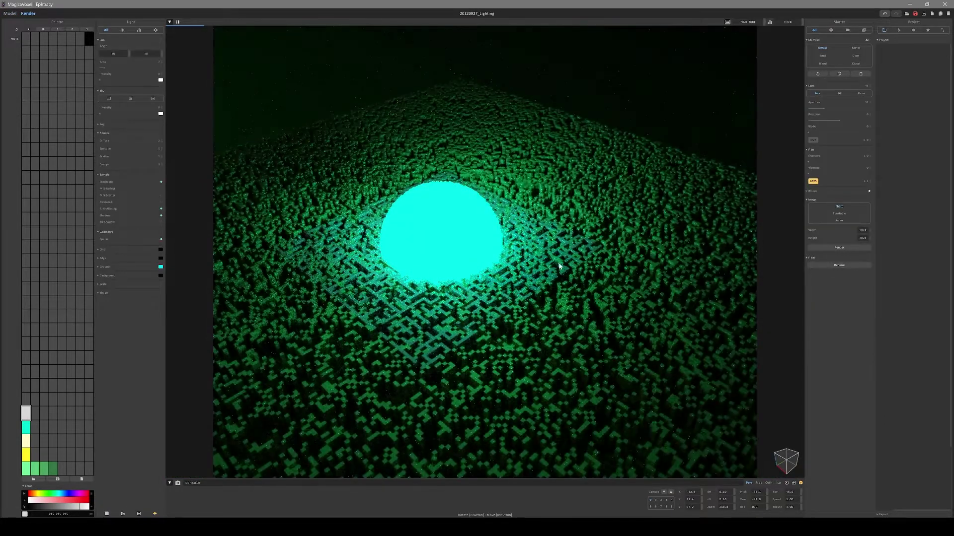
# Try a volumetric cloud material and adjust its density
pyautogui.click(855, 64)
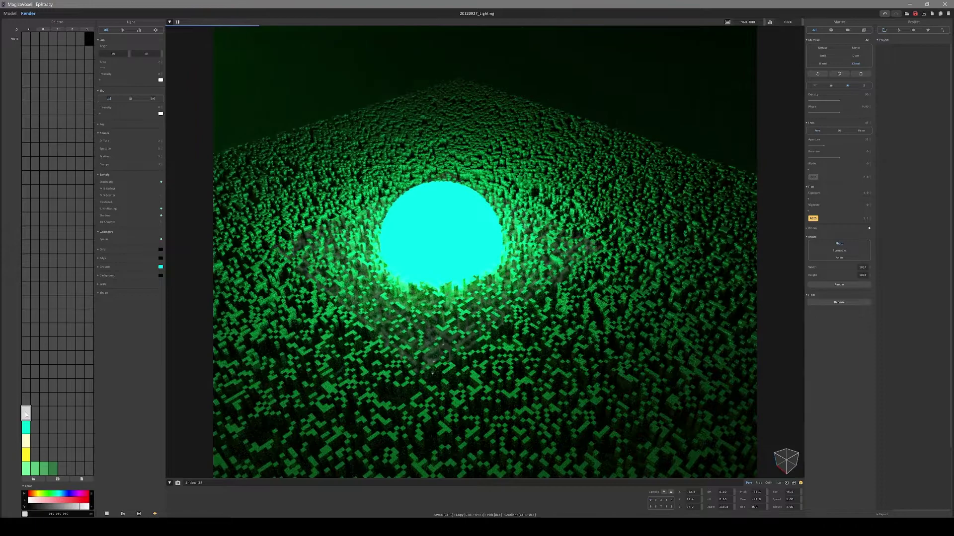
pyautogui.click(10, 14)
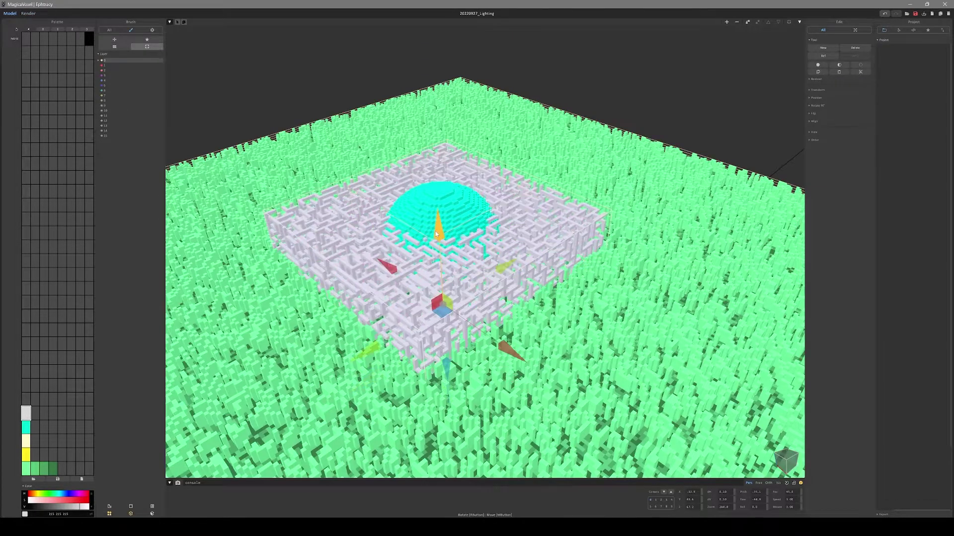
pyautogui.click(27, 14)
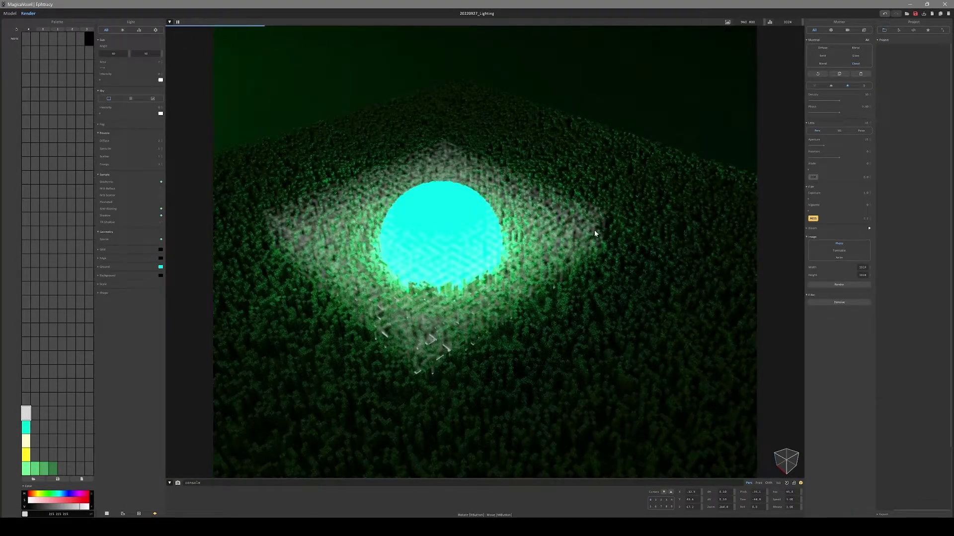
pyautogui.moveTo(832, 102); pyautogui.dragTo(827, 102)
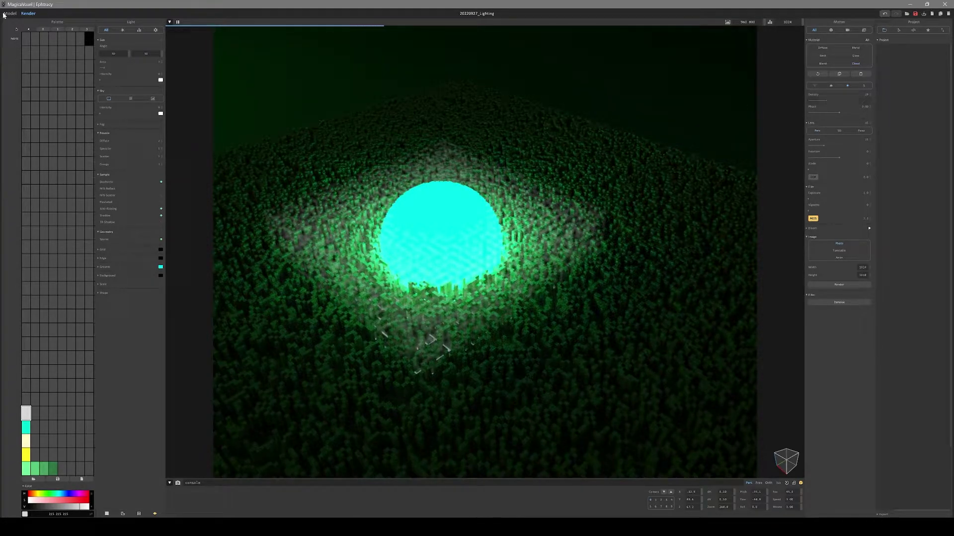
# Rotate the maze 45° about z and preview it in the render
pyautogui.press('Tab')
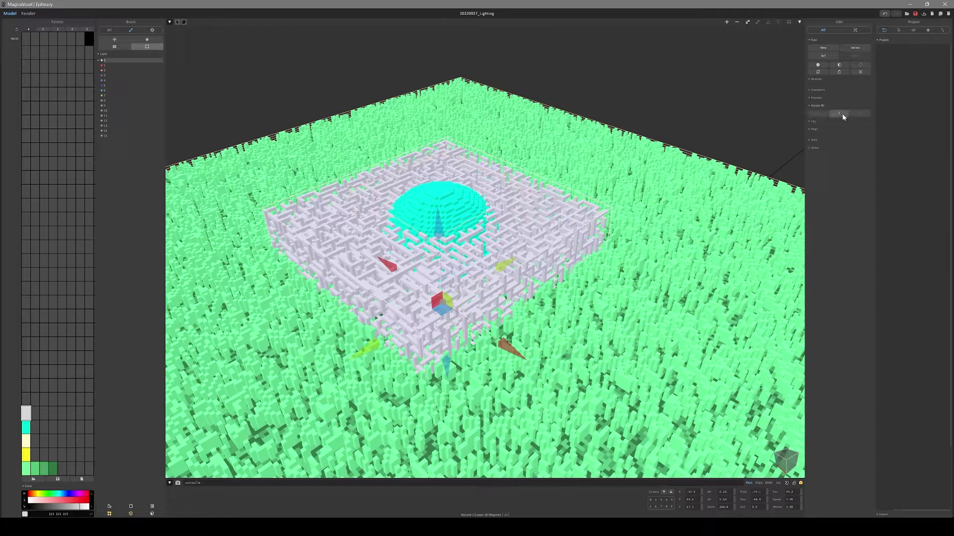
pyautogui.press('Tab')
pyautogui.click(815, 137)
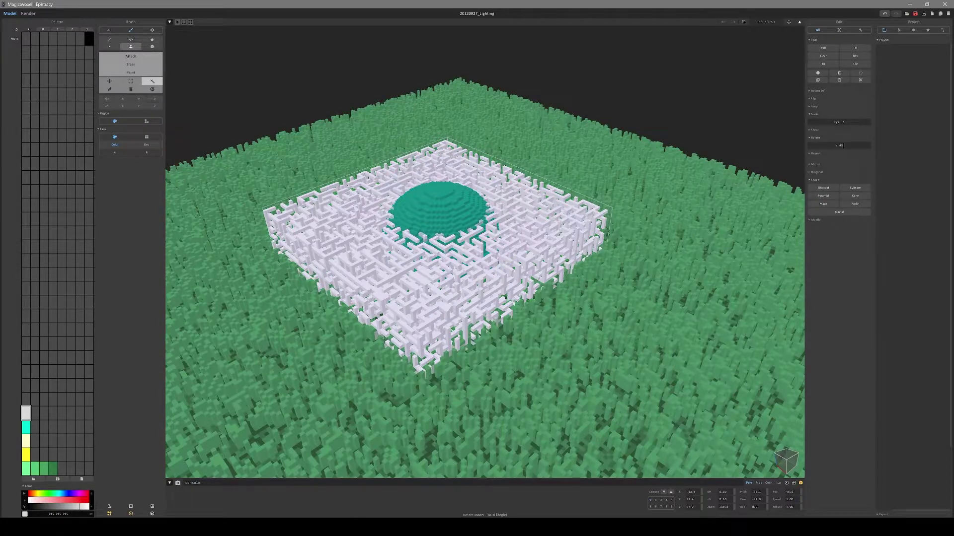
pyautogui.press('Return')
pyautogui.click(28, 14)
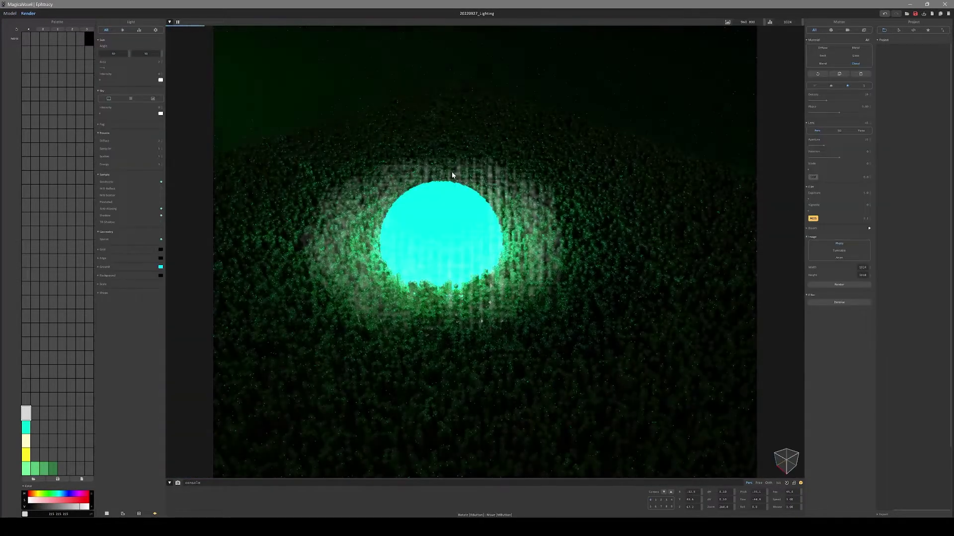
pyautogui.click(10, 14)
# Shrink the maze to 0.75 scale and preview it in the render
pyautogui.press('Tab')
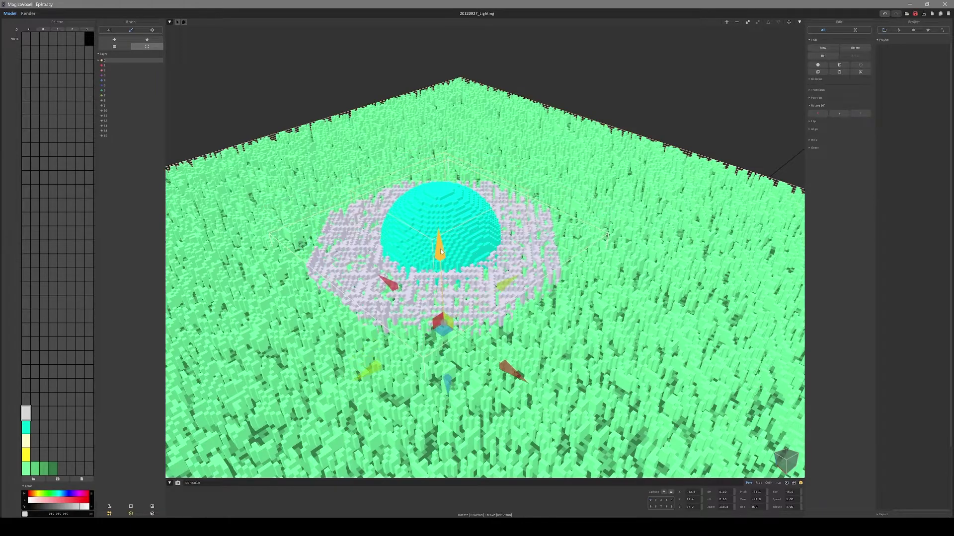
pyautogui.press('Tab')
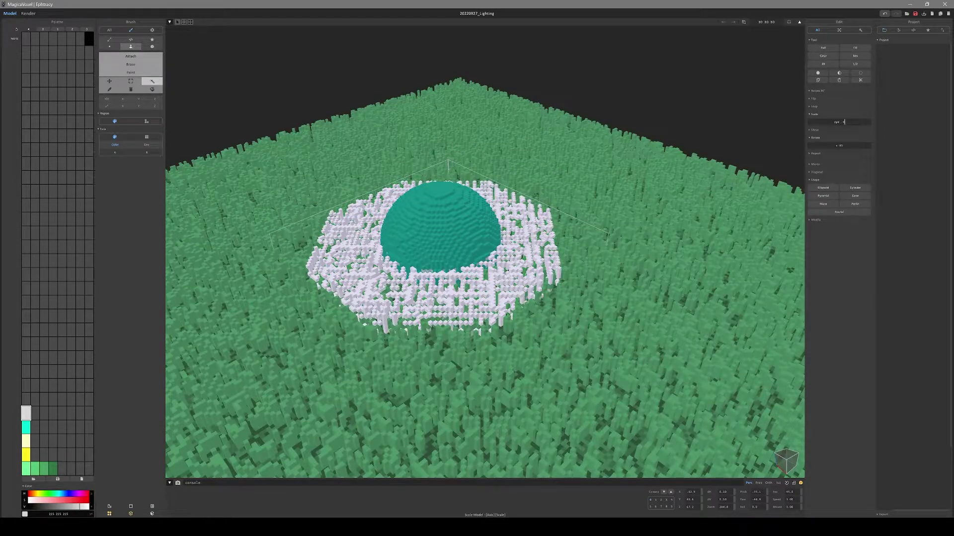
pyautogui.press('Return')
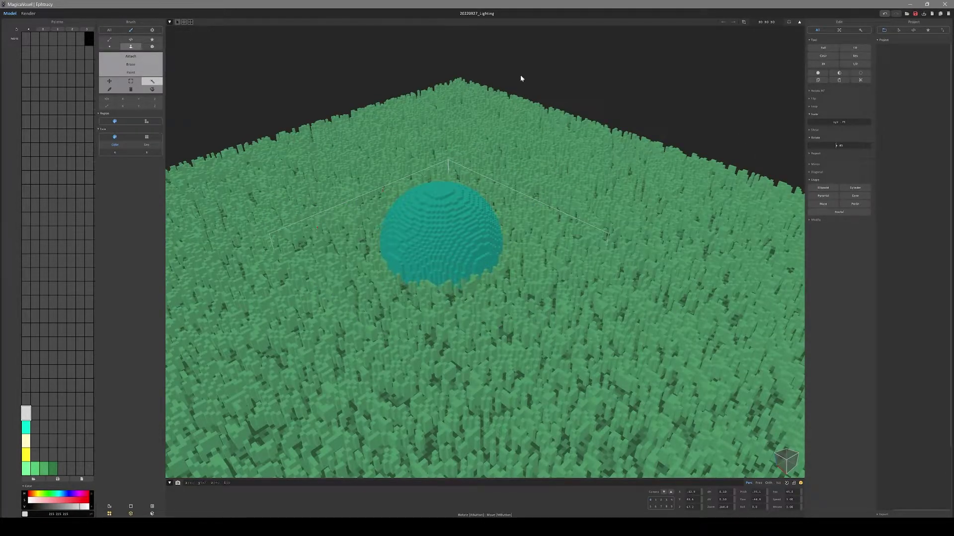
pyautogui.press('Tab')
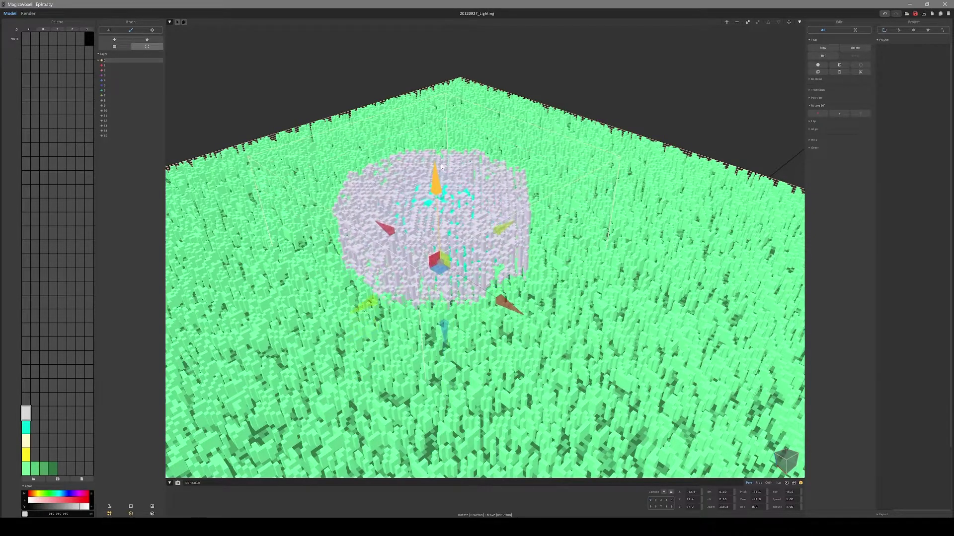
pyautogui.click(29, 14)
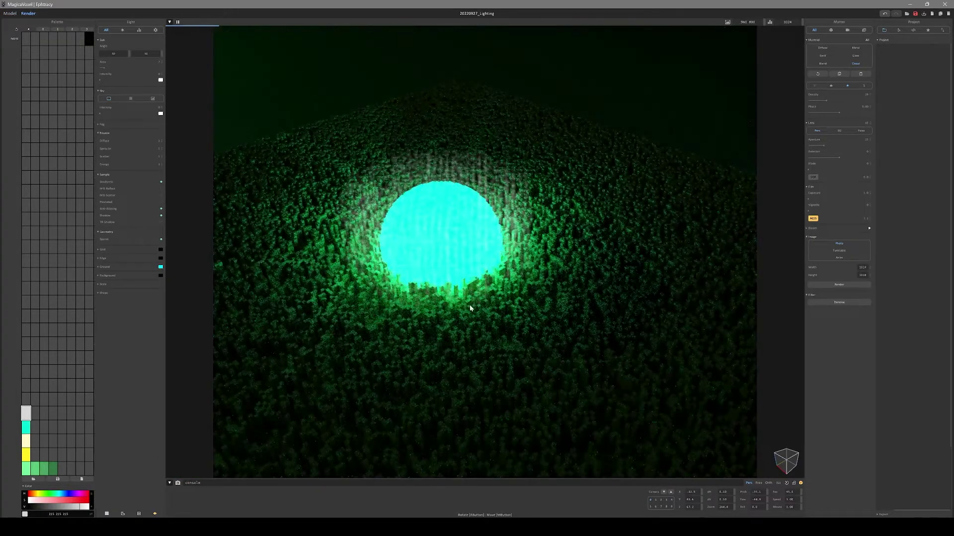
# Set the render focus on the glowing sphere
pyautogui.click(521, 311)
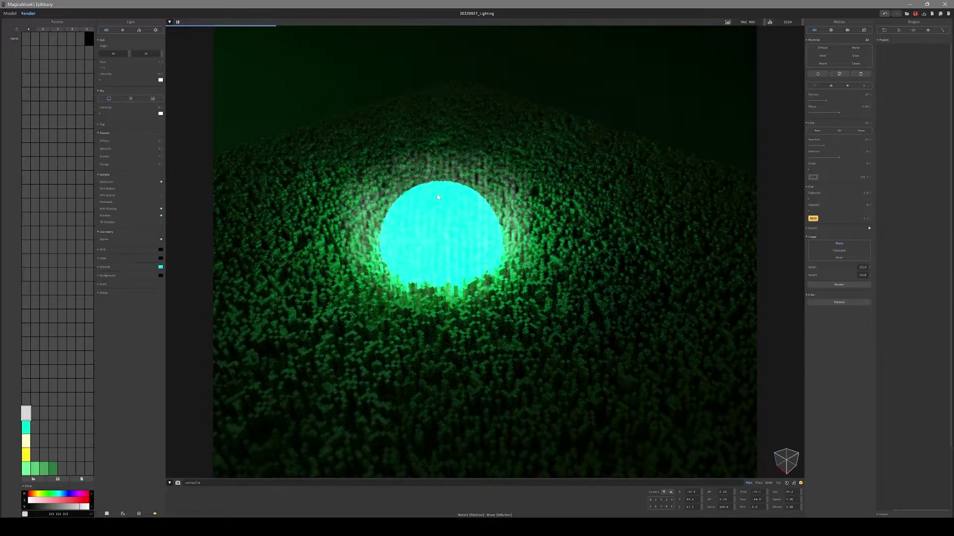
pyautogui.press('F1')
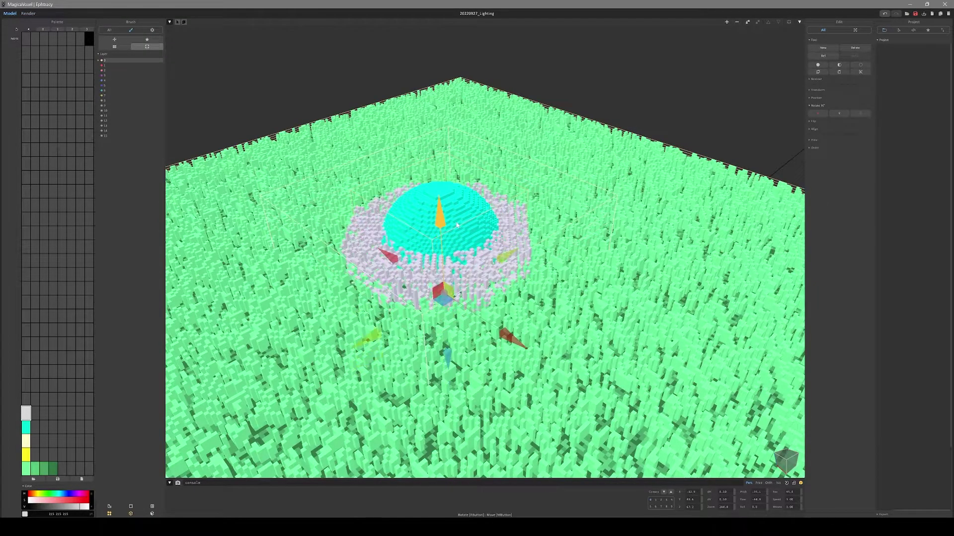
pyautogui.click(33, 13)
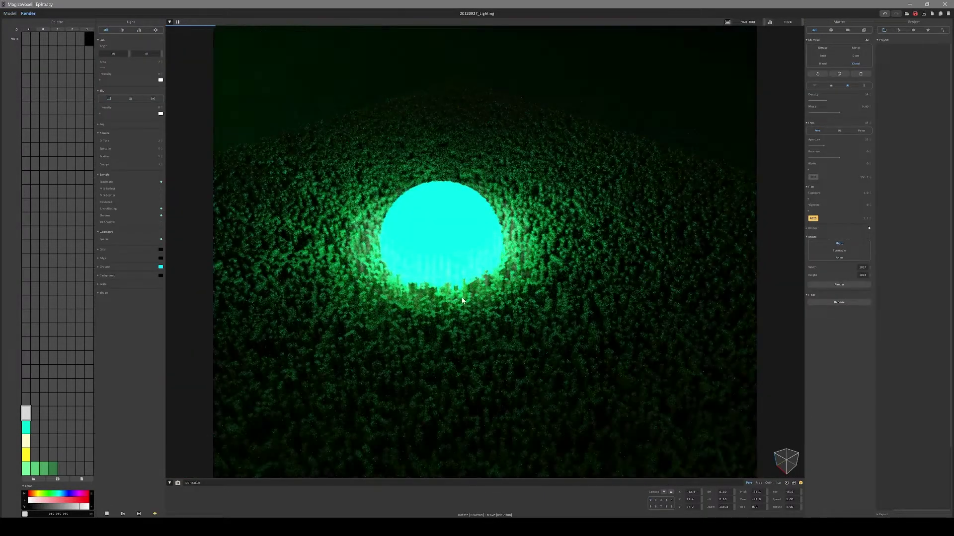
# Increase the Lens Aperture for stronger blur and set the Ground colour to black
pyautogui.moveTo(826, 145); pyautogui.dragTo(832, 145)
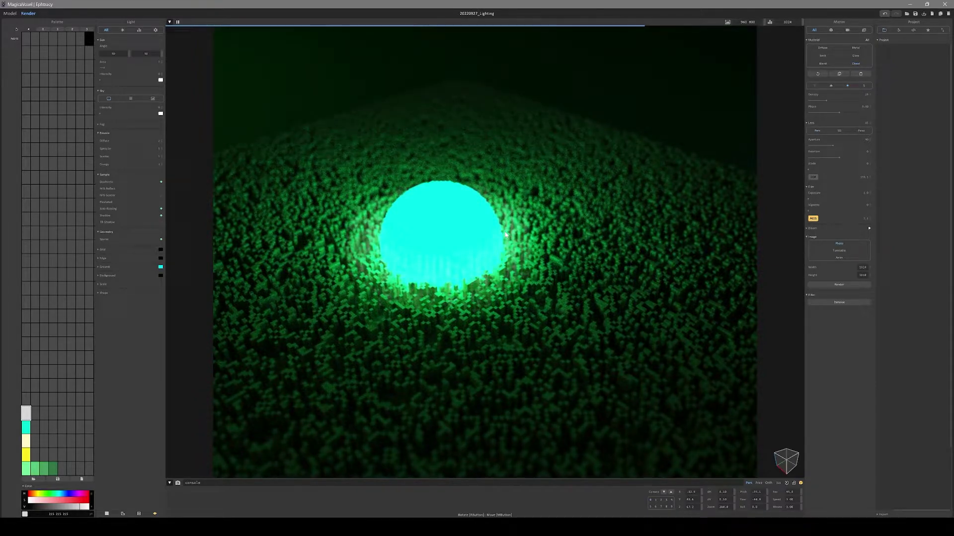
pyautogui.click(160, 267)
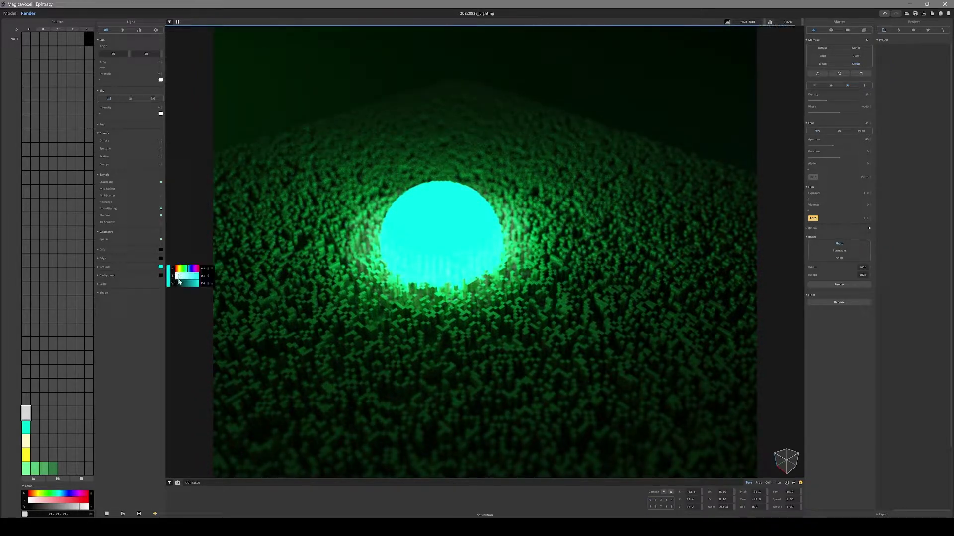
pyautogui.moveTo(185, 284); pyautogui.dragTo(172, 287)
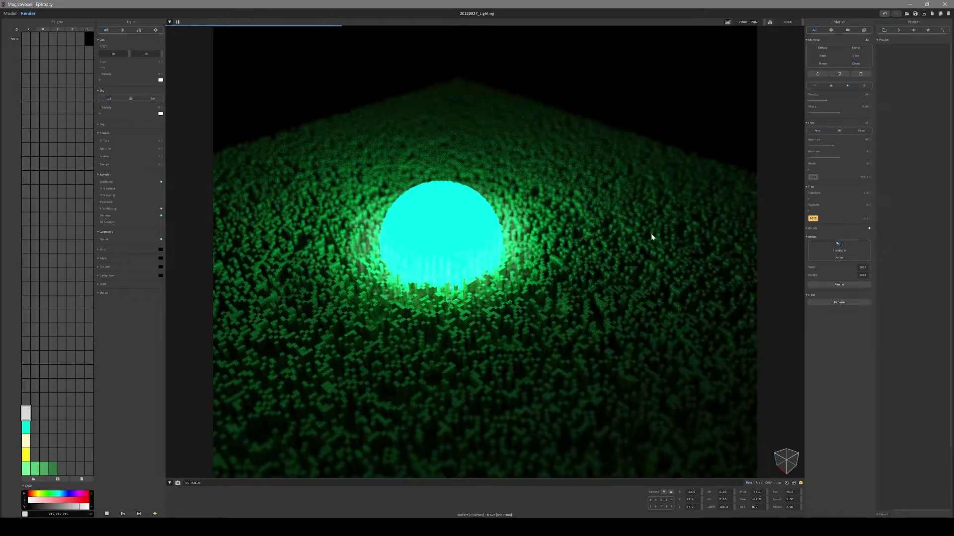
# Enlarge the render area and add Bloom with Size about 10
pyautogui.moveTo(875, 142); pyautogui.dragTo(888, 142)
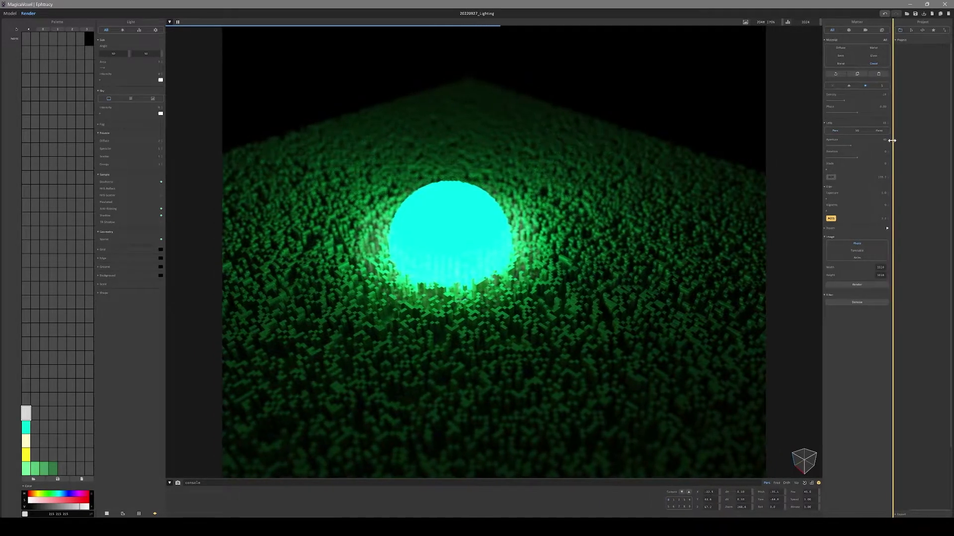
pyautogui.click(169, 483)
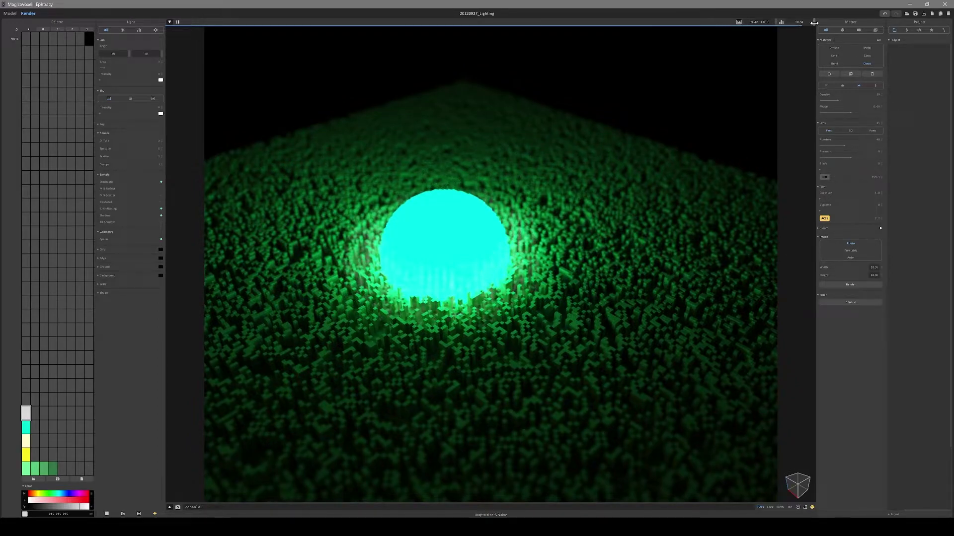
pyautogui.click(817, 228)
pyautogui.click(830, 256)
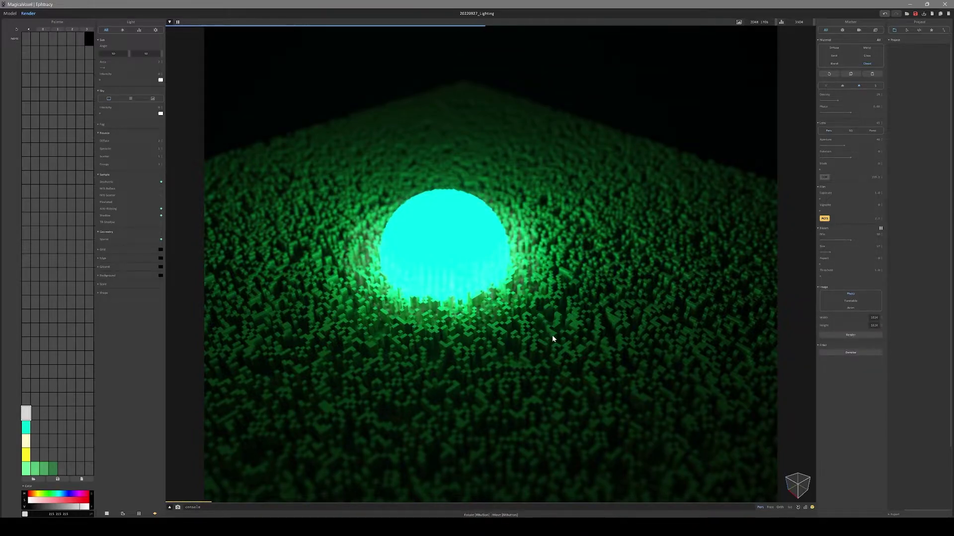
pyautogui.press('Tab')
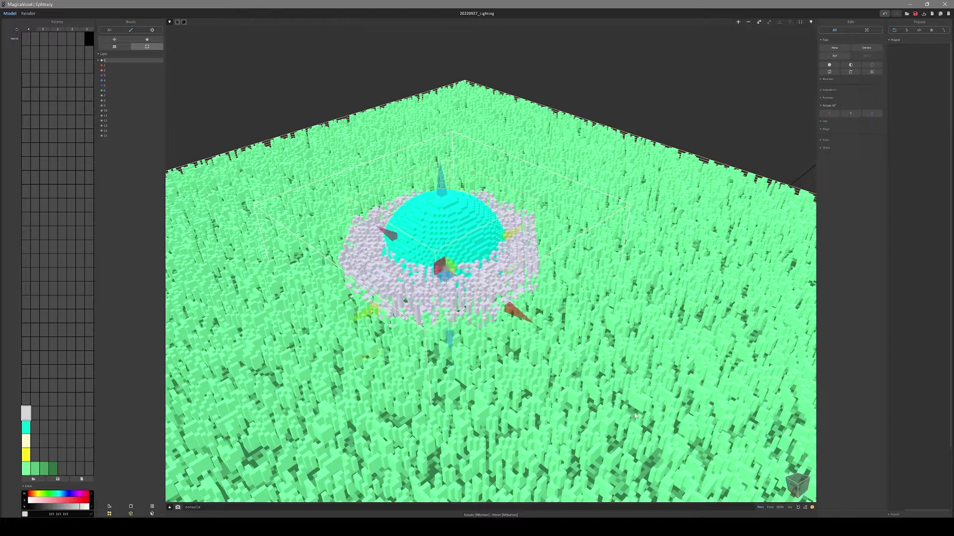
# Toggle voxel edit mode on and off, then show the render view of the glowing sphere
pyautogui.press('Tab')
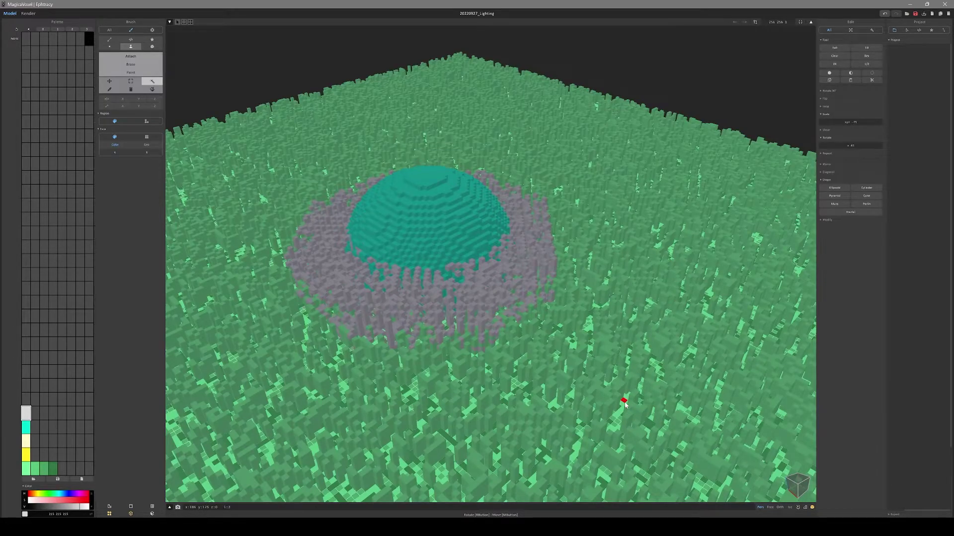
pyautogui.press('Tab')
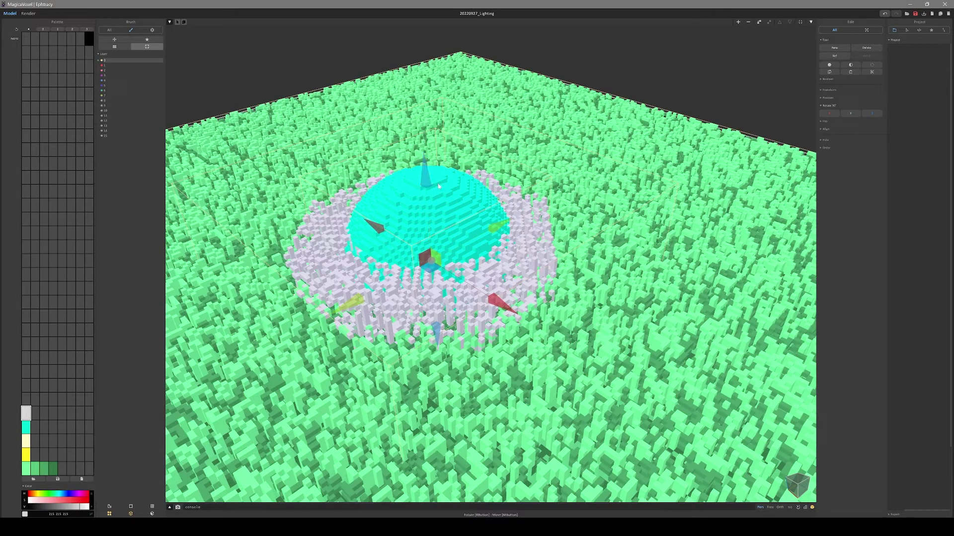
pyautogui.press('F2')
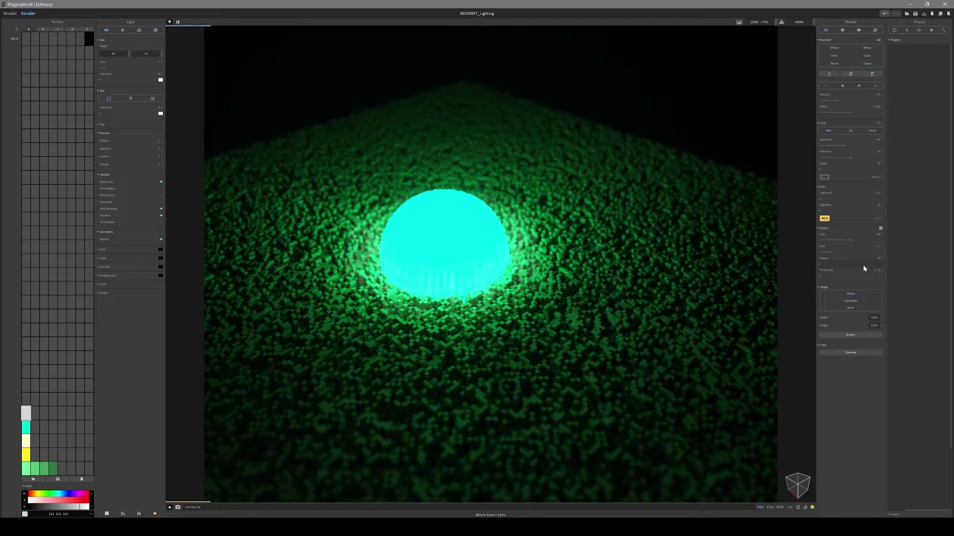
# Desaturate the sphere's cyan swatch to white and raise the light-grey Media Density to 61
pyautogui.click(26, 427)
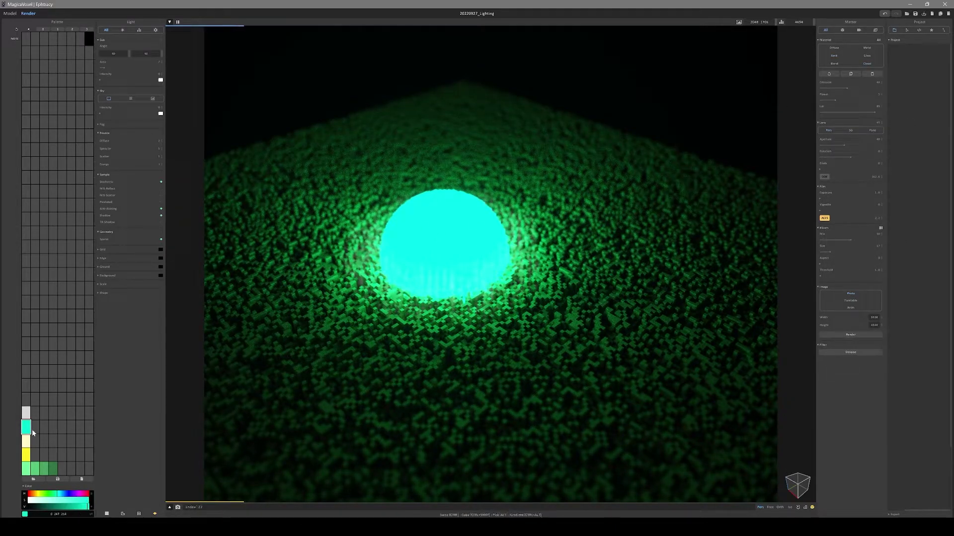
pyautogui.moveTo(71, 503); pyautogui.dragTo(22, 501)
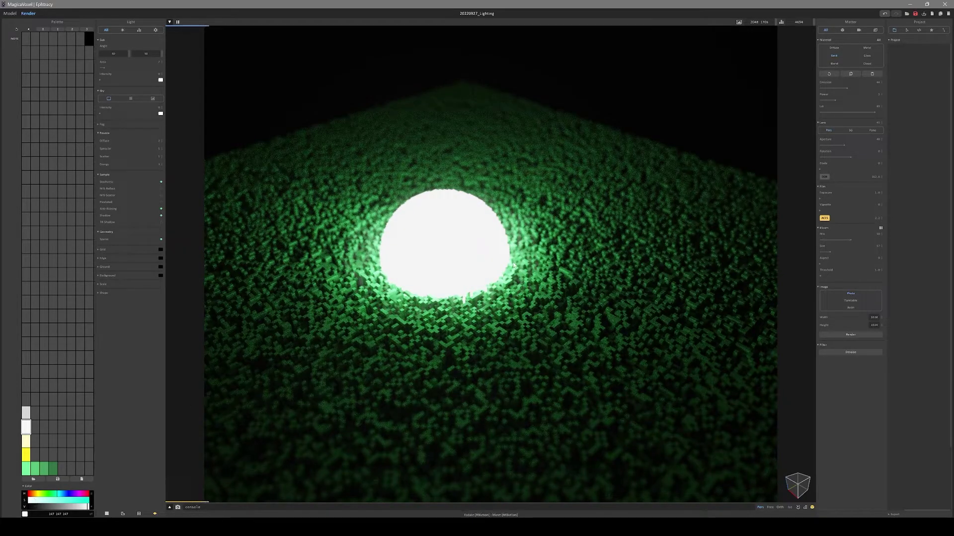
pyautogui.press('Up')
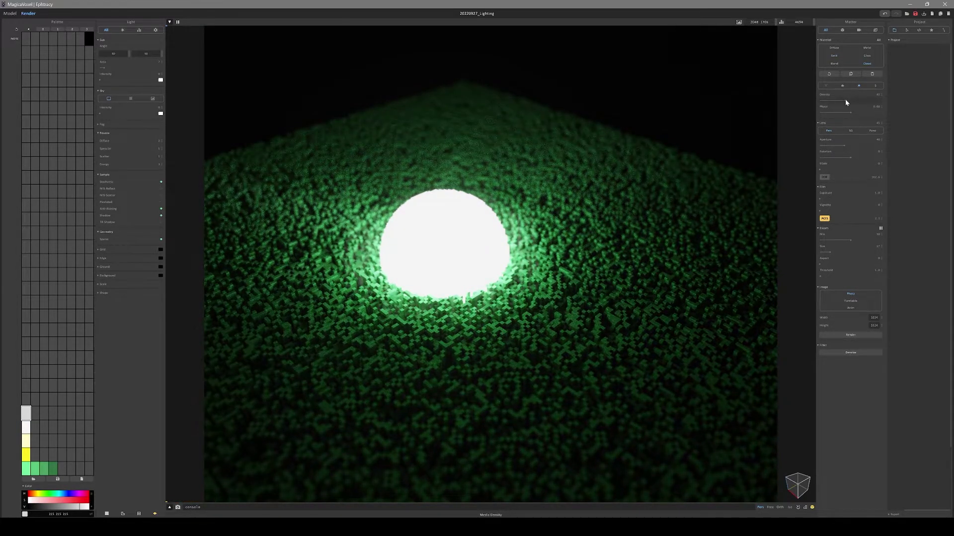
pyautogui.moveTo(845, 100); pyautogui.dragTo(868, 99)
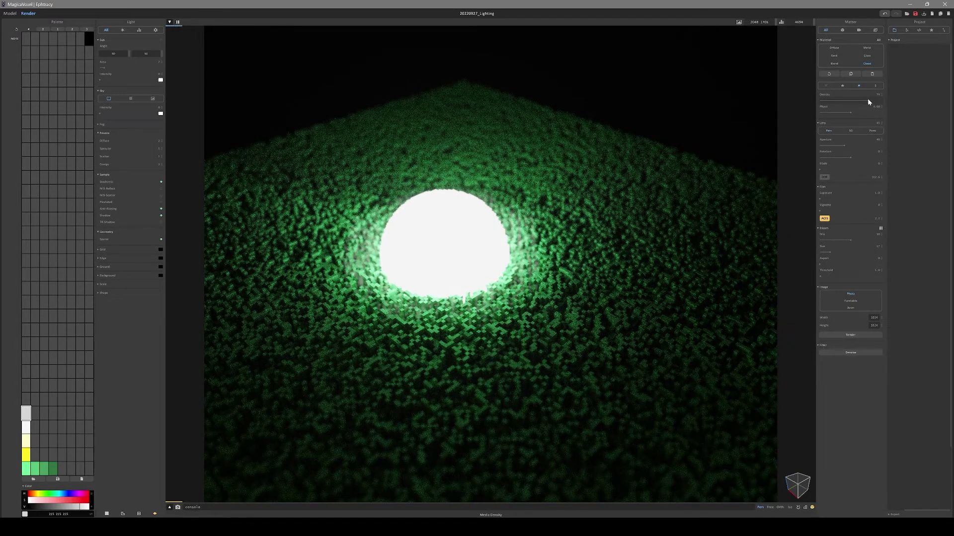